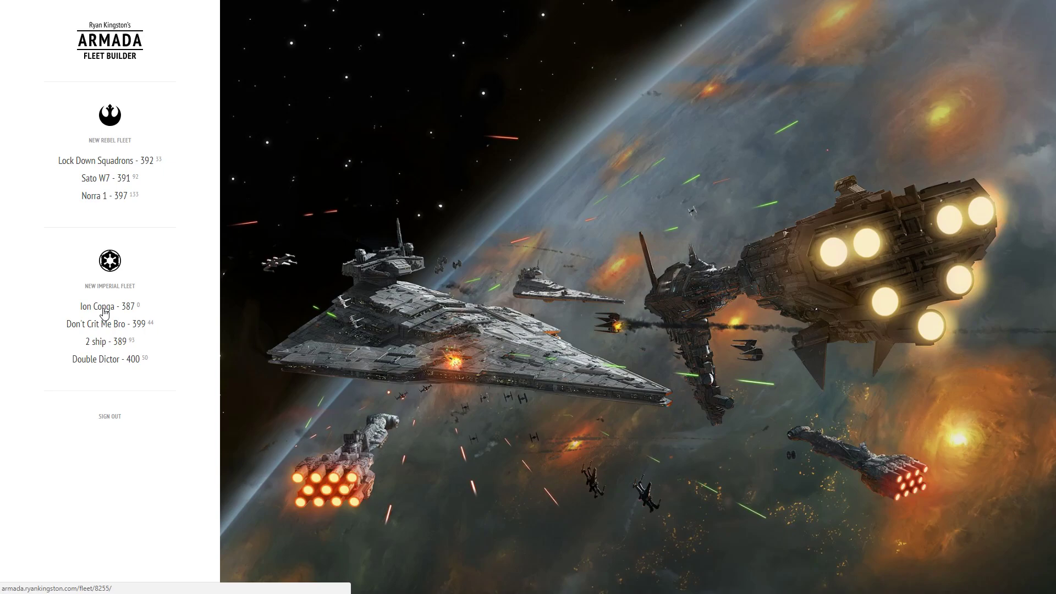
- Open the Ion Conga Imperial fleet and review the Raider II and Arquitens Light Cruiser cards with their upgrades
left_click(105, 312)
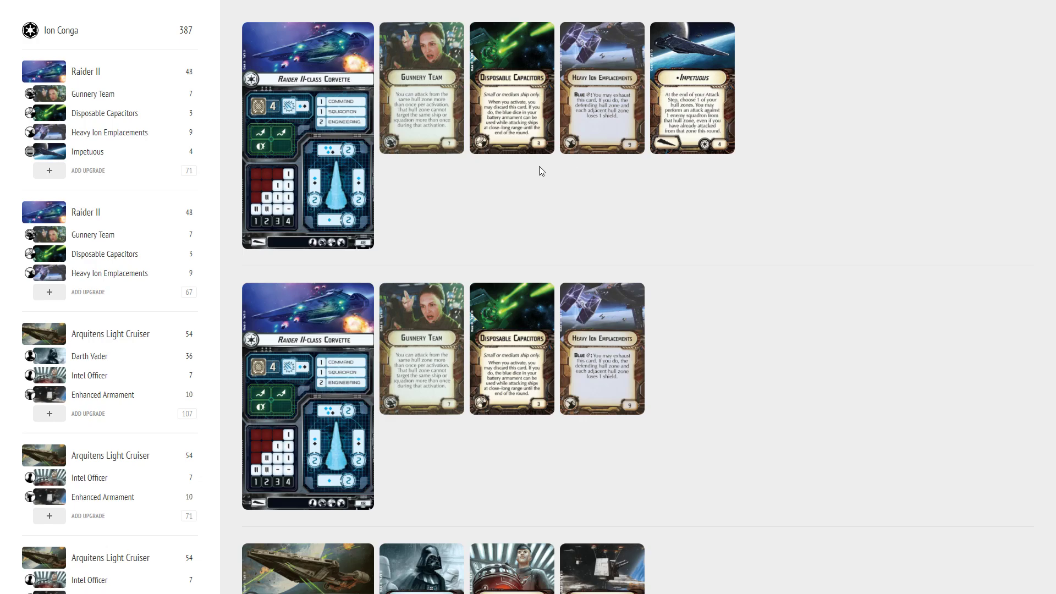
scroll(536, 174, "down", 9)
scroll(575, 194, "down", 3)
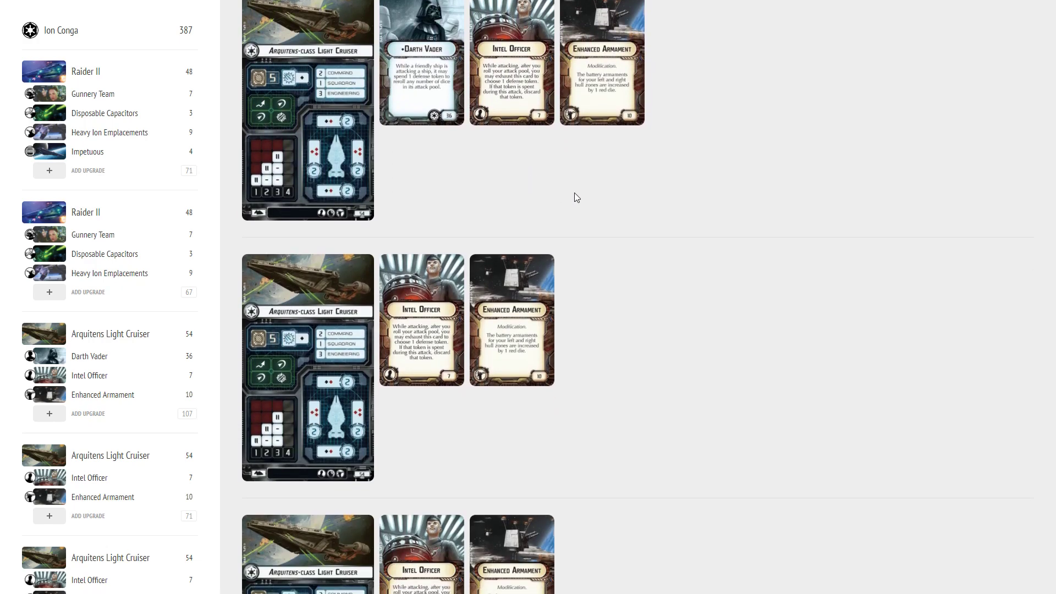
scroll(572, 194, "up", 7)
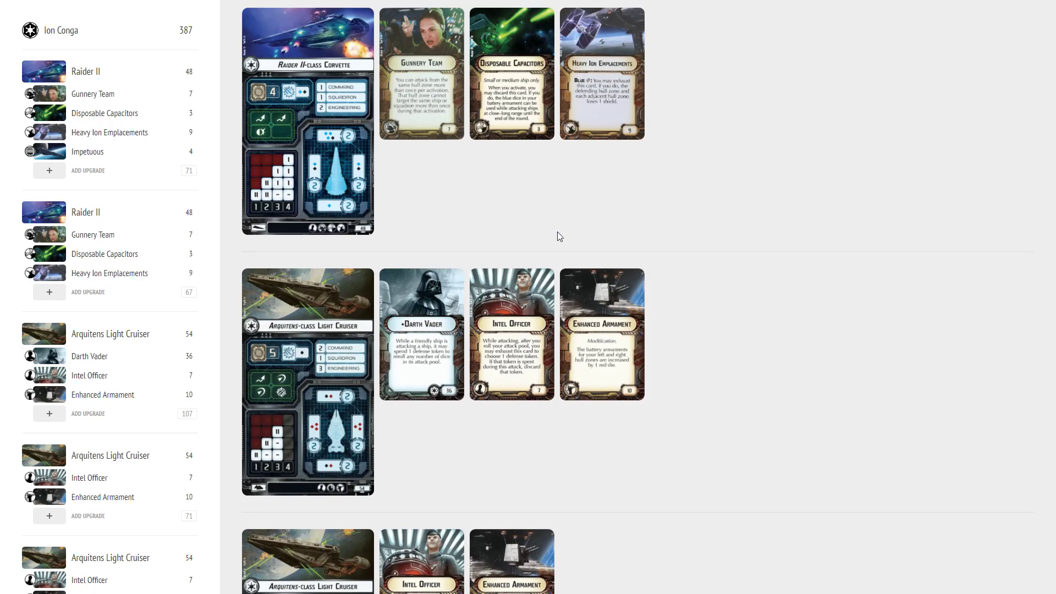
scroll(524, 286, "down", 3)
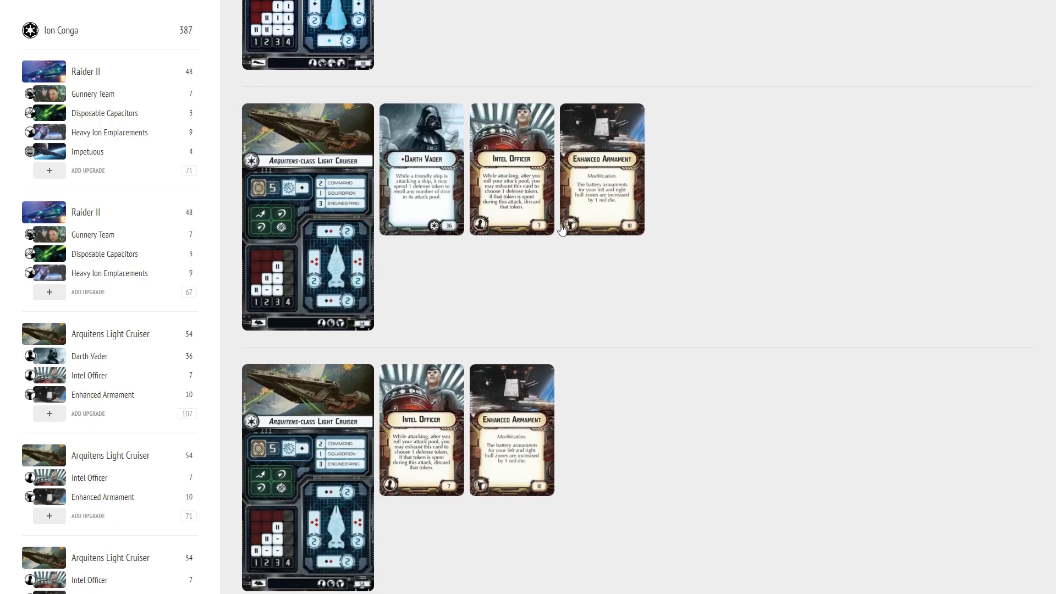
scroll(565, 240, "down", 1)
scroll(563, 235, "down", 4)
scroll(563, 235, "up", 1)
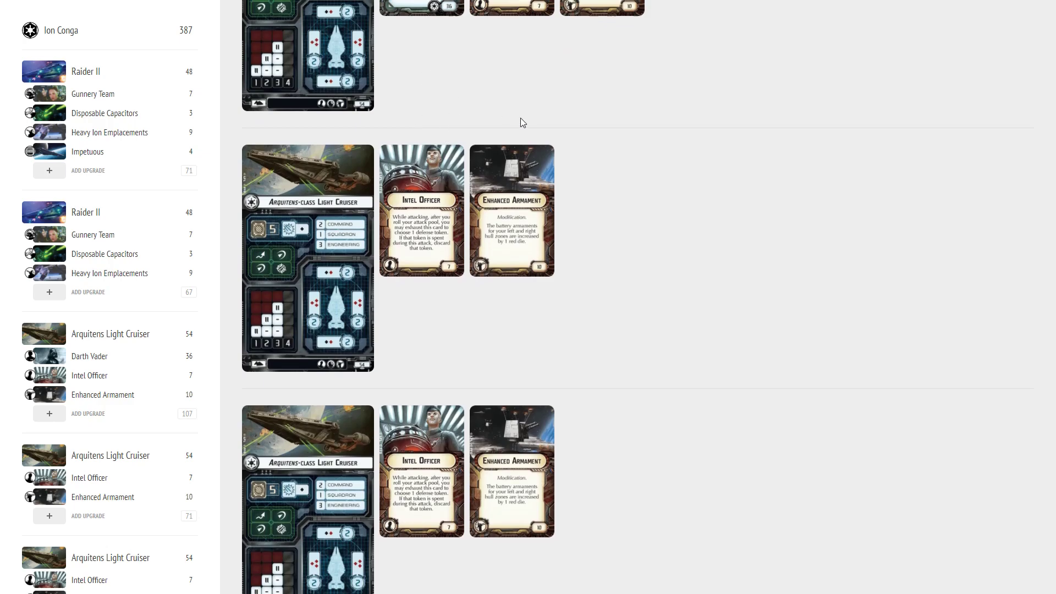
scroll(521, 118, "up", 4)
scroll(493, 380, "up", 5)
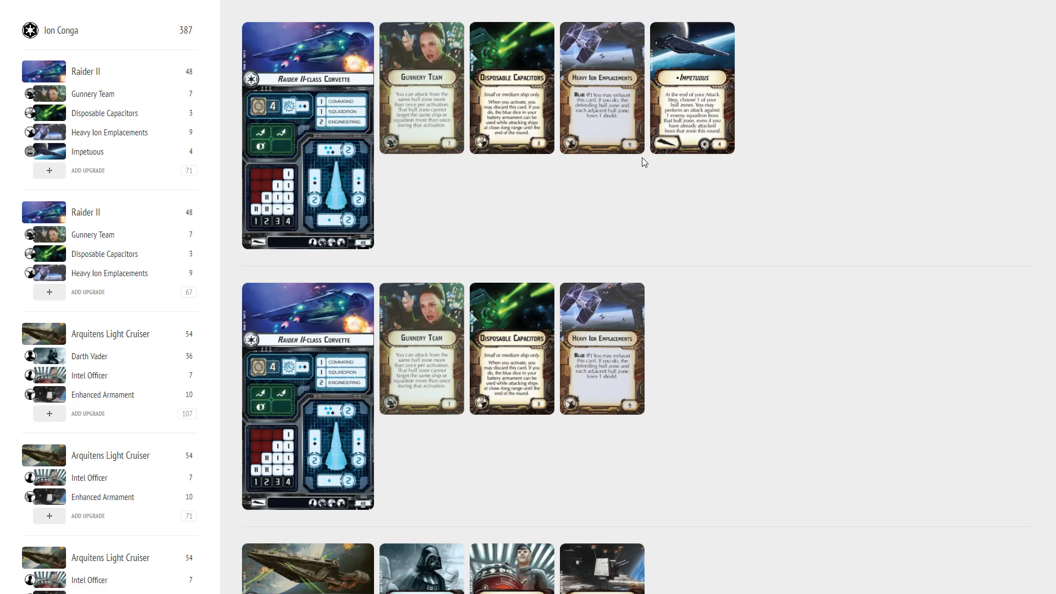
scroll(638, 279, "down", 5)
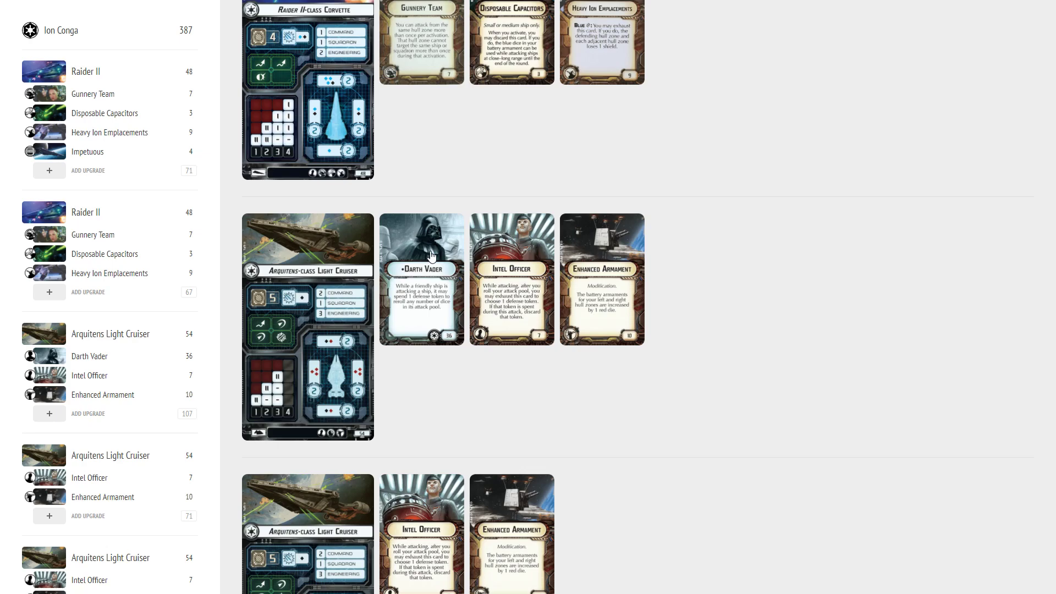
scroll(487, 232, "up", 2)
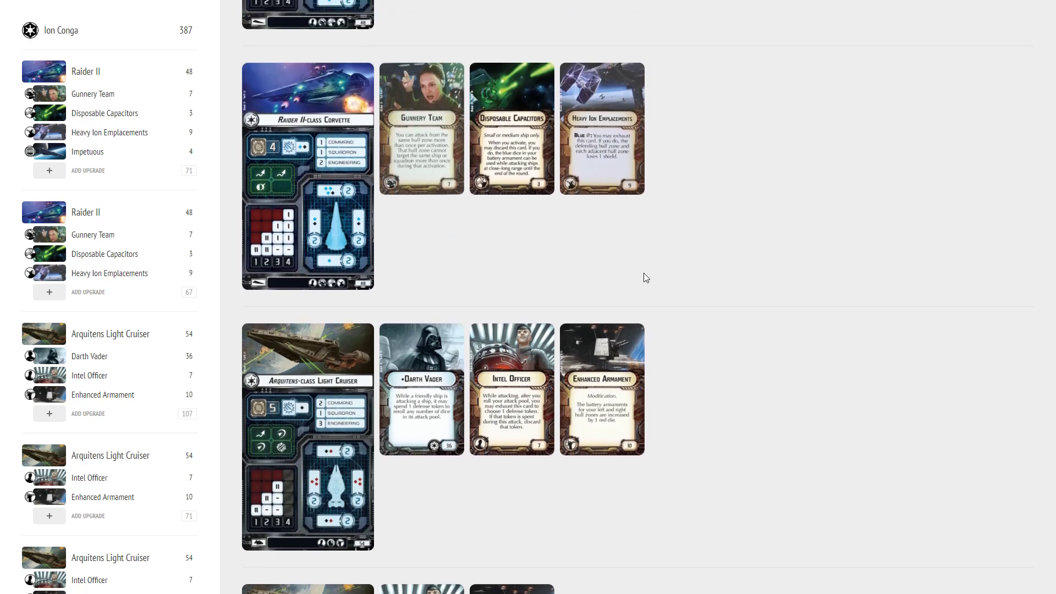
scroll(633, 270, "down", 2)
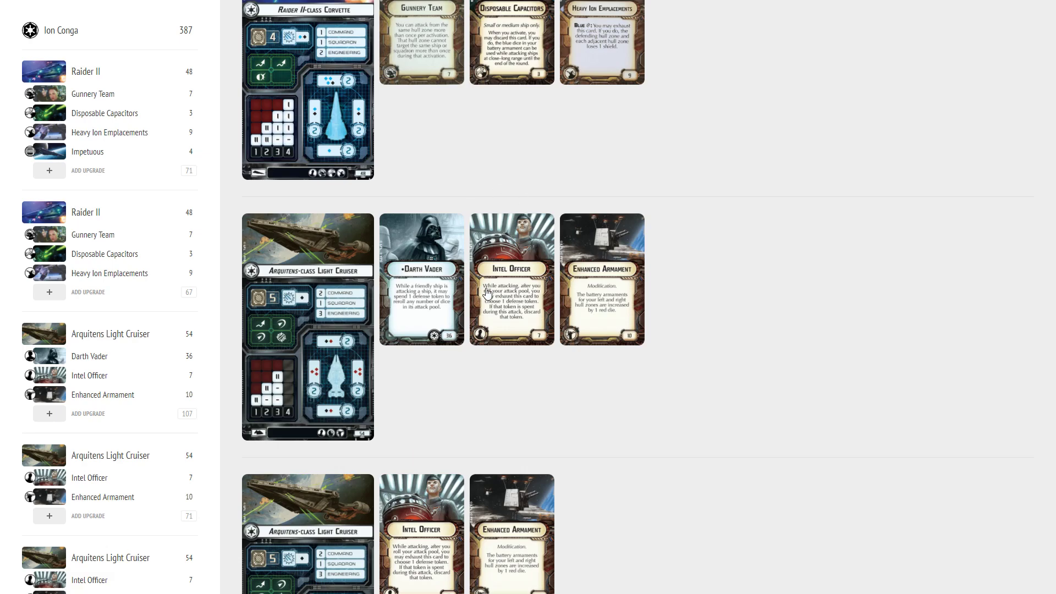
scroll(454, 283, "down", 1)
scroll(454, 283, "down", 8)
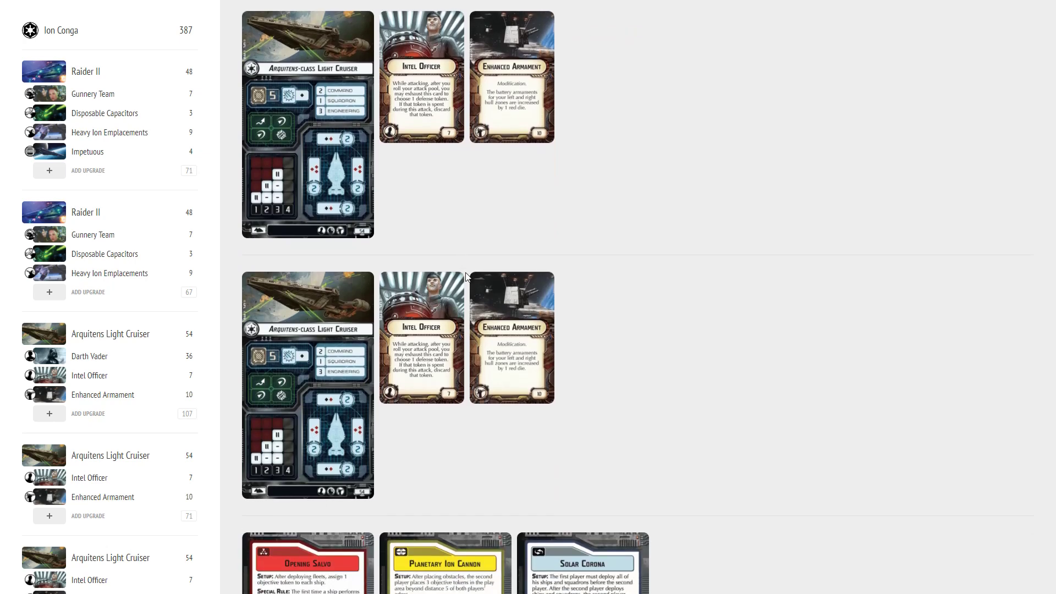
scroll(467, 275, "up", 14)
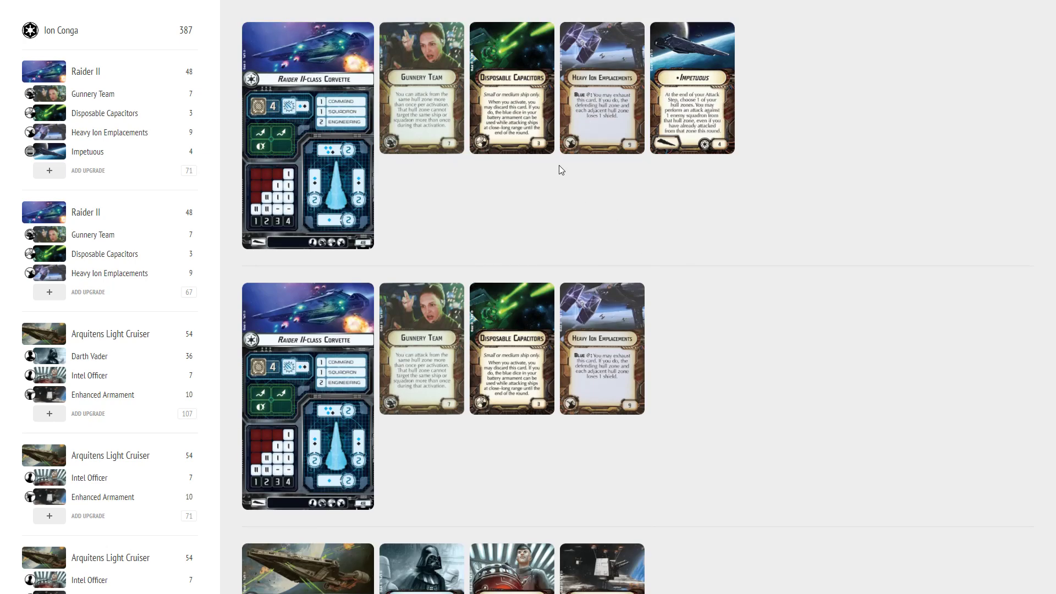
- Examine how the Darth Vader, Intel Officer and Enhanced Armament upgrades are distributed across the Arquitens Light Cruisers
scroll(596, 244, "down", 4)
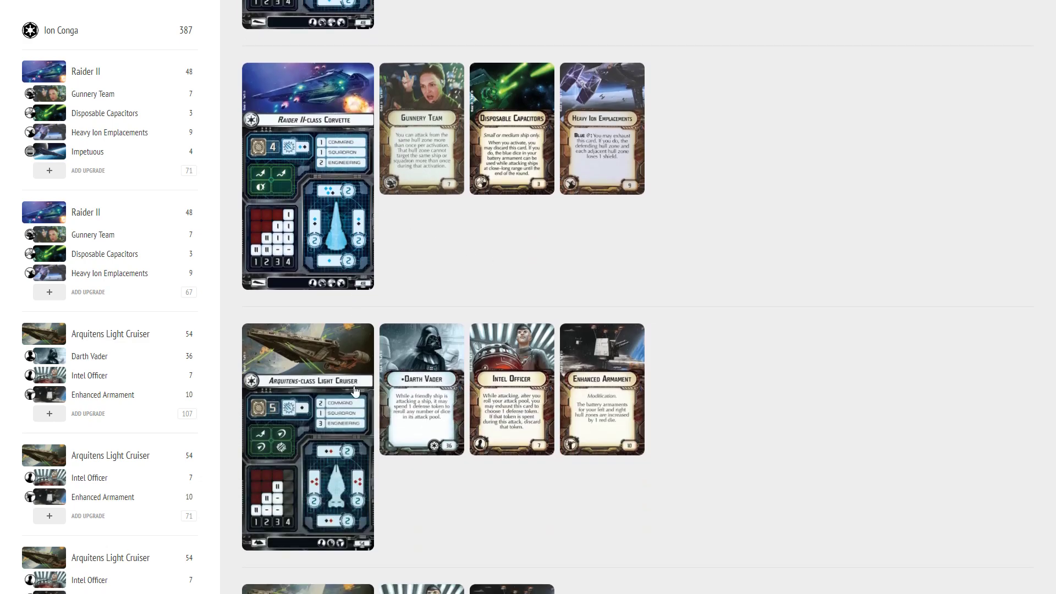
scroll(505, 380, "down", 7)
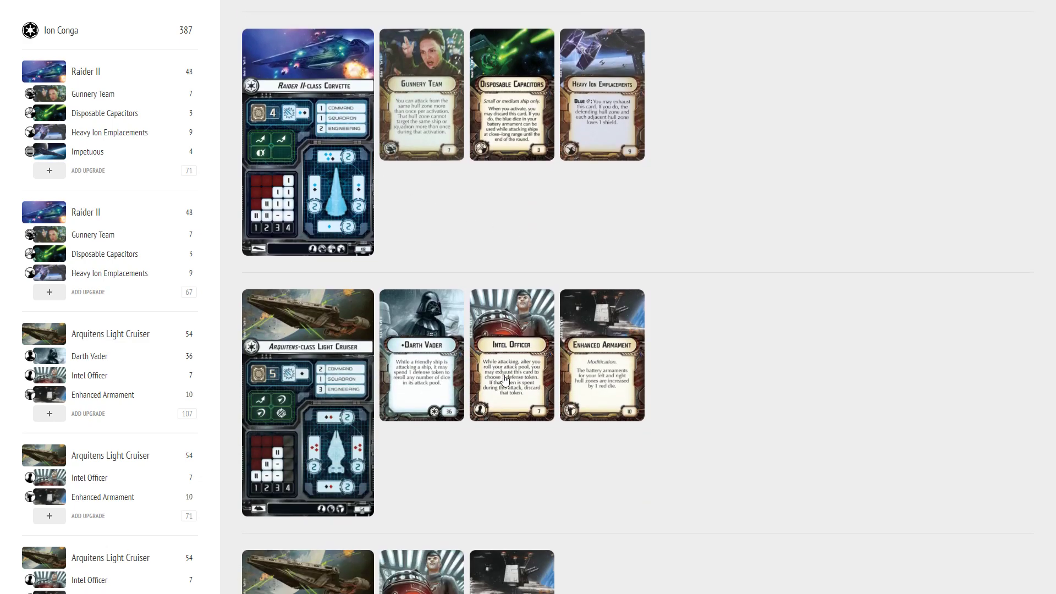
scroll(405, 165, "up", 5)
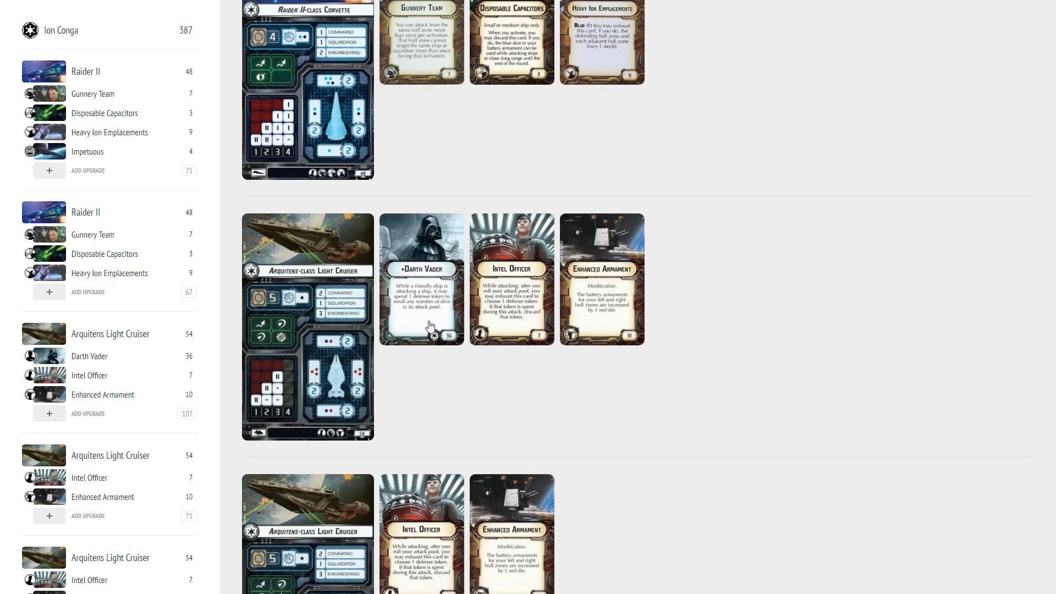
scroll(428, 326, "up", 1)
scroll(409, 336, "down", 6)
scroll(413, 332, "down", 5)
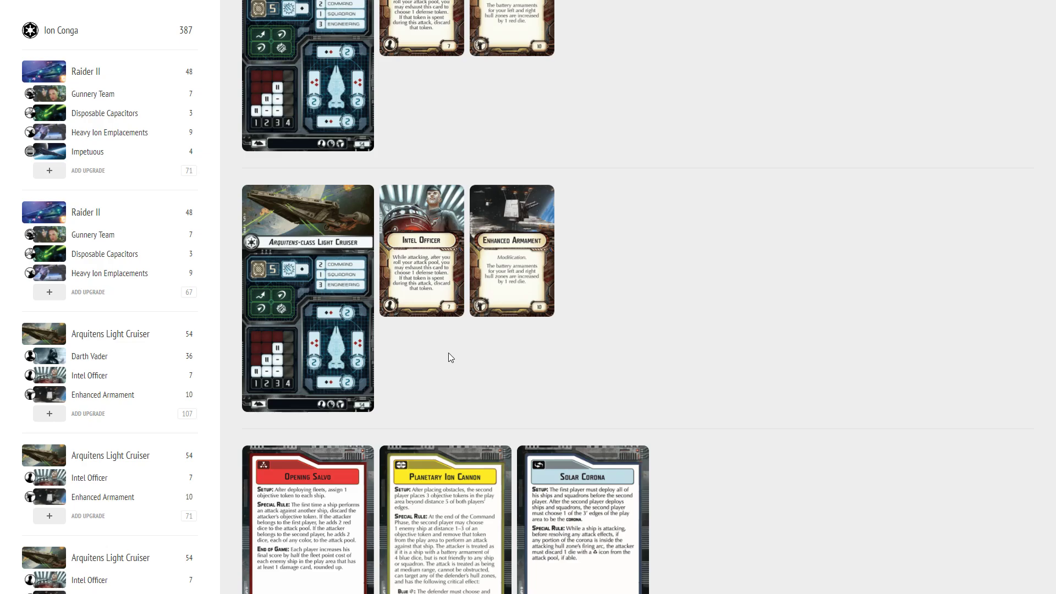
scroll(358, 177, "up", 3)
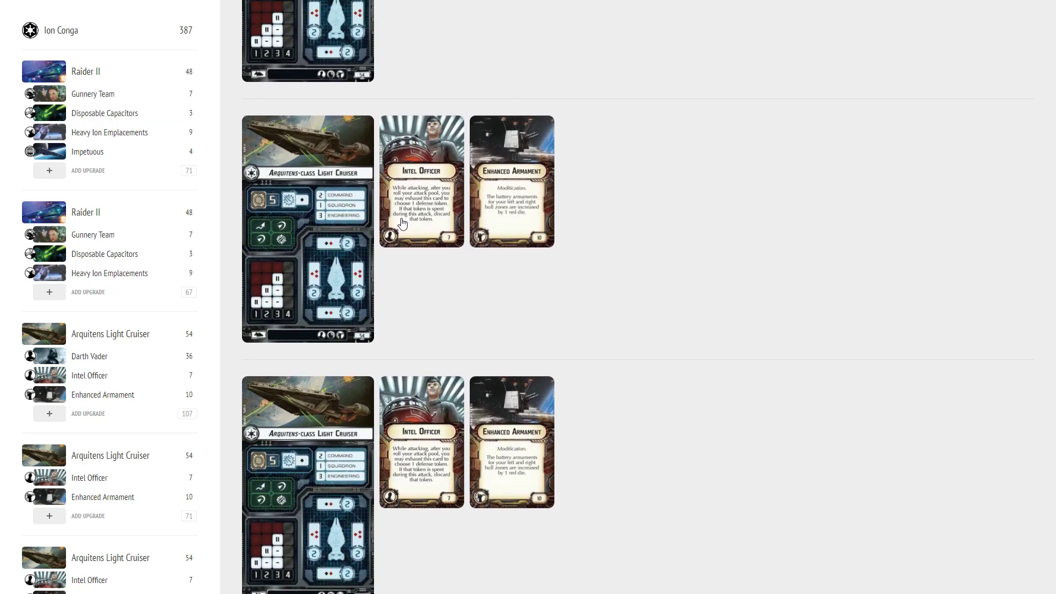
scroll(402, 223, "up", 2)
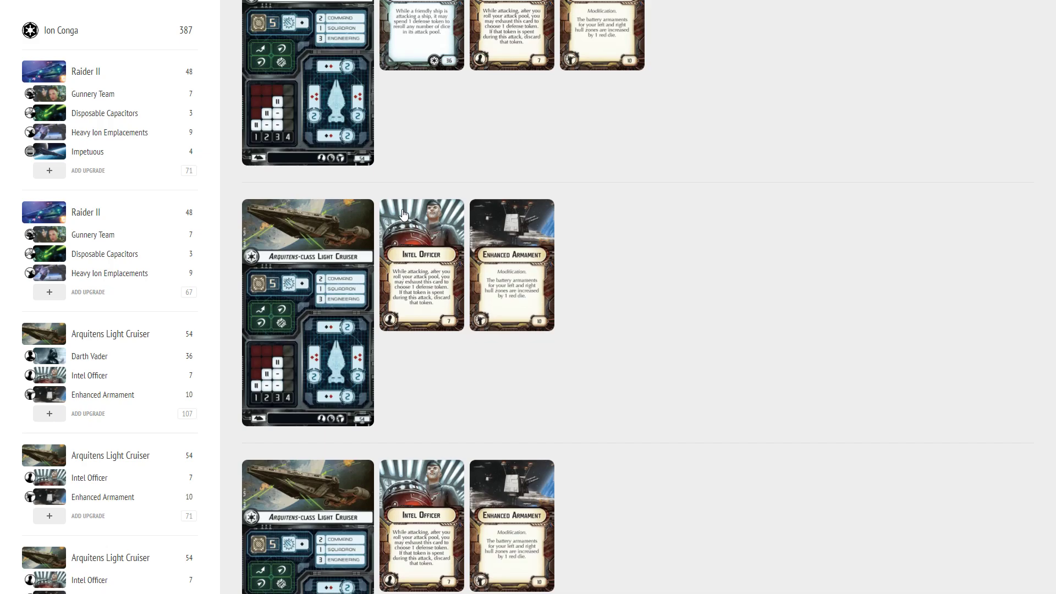
scroll(236, 80, "up", 10)
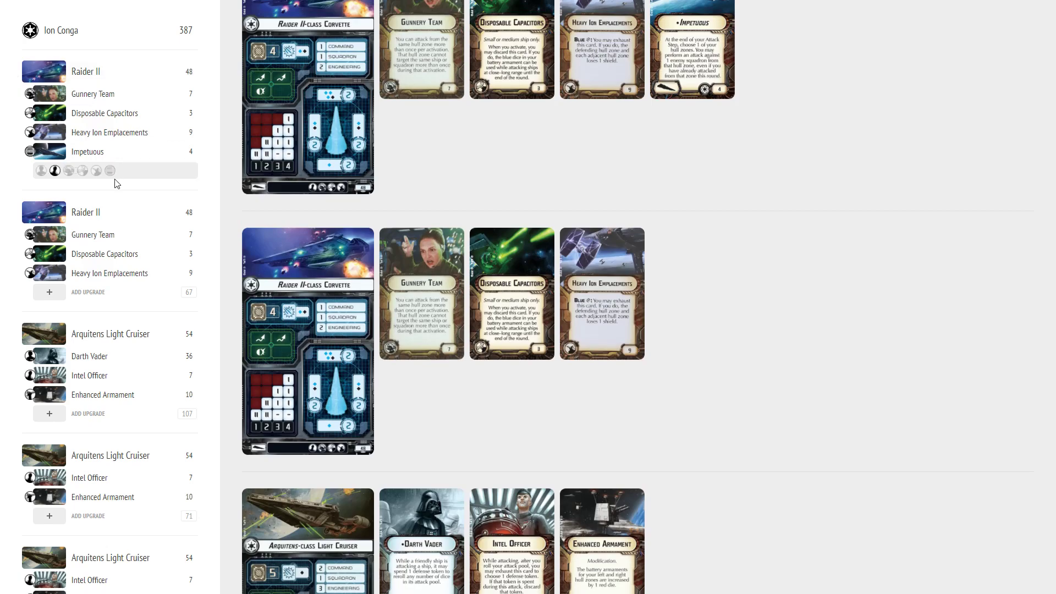
- Review the rest of the Ion Conga fleet down to its three objective cards and the end of the fleet list
scroll(132, 337, "down", 1)
scroll(132, 338, "down", 1)
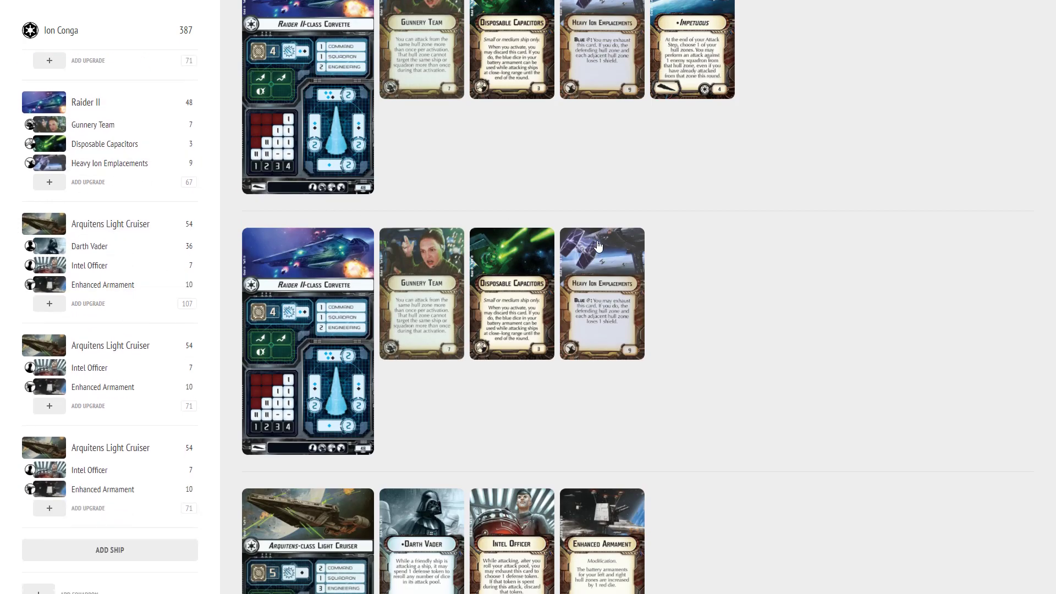
scroll(583, 253, "down", 10)
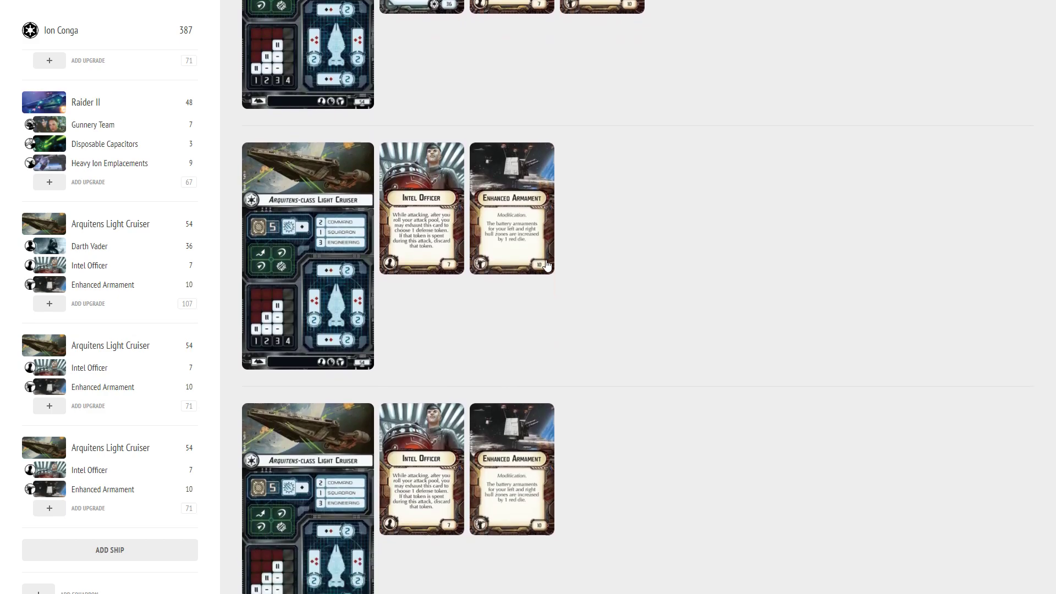
scroll(561, 266, "down", 1)
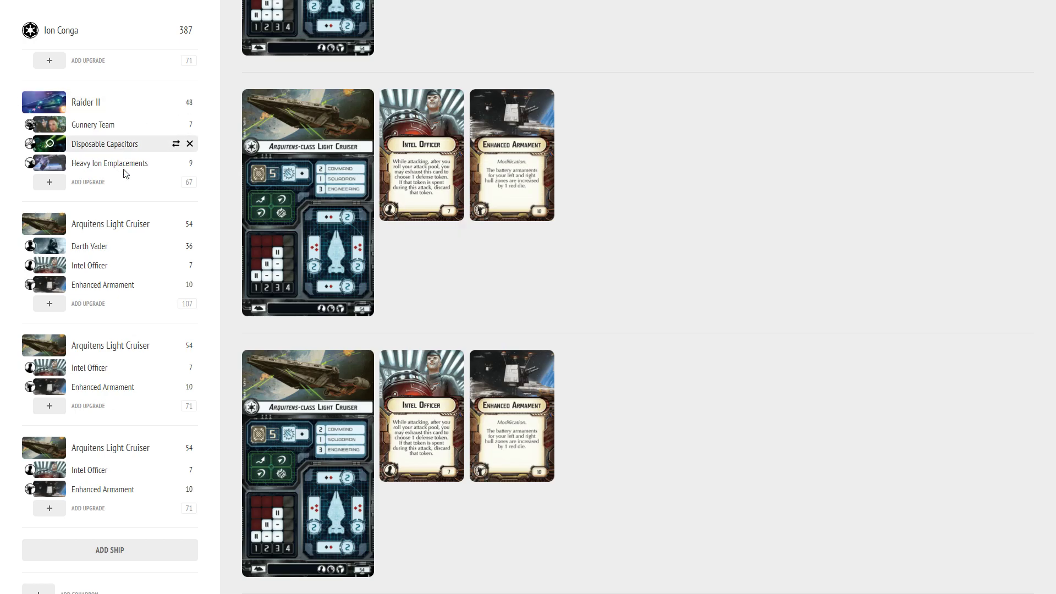
mouse_move(132, 160)
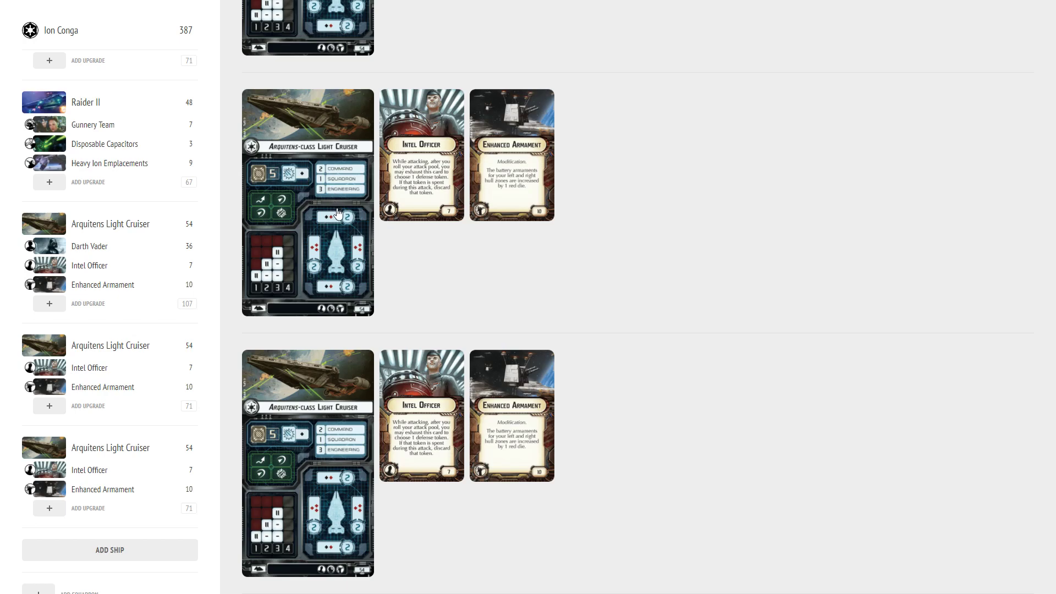
scroll(505, 245, "down", 4)
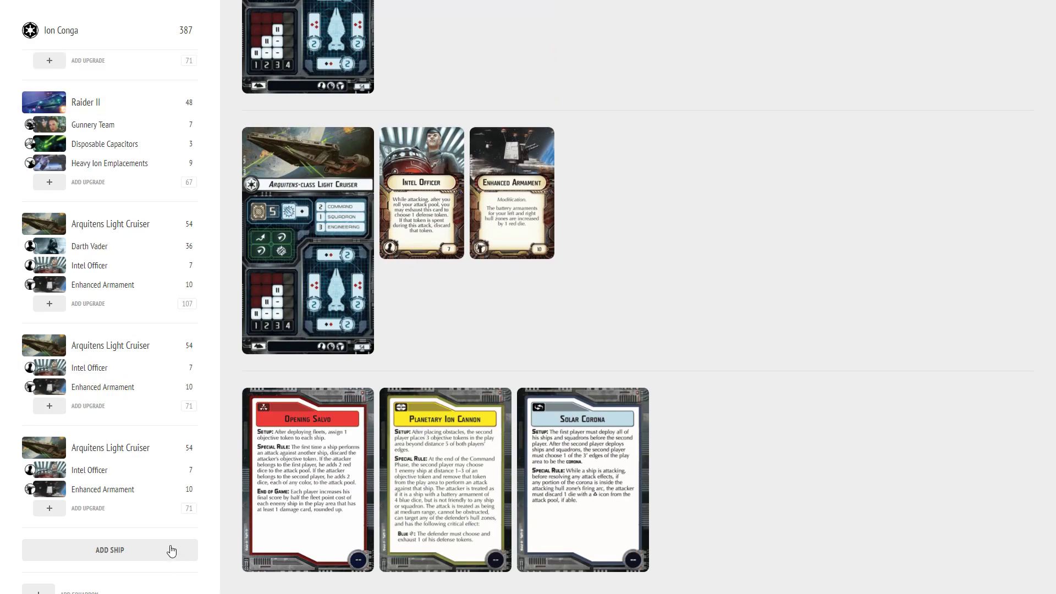
scroll(119, 339, "down", 3)
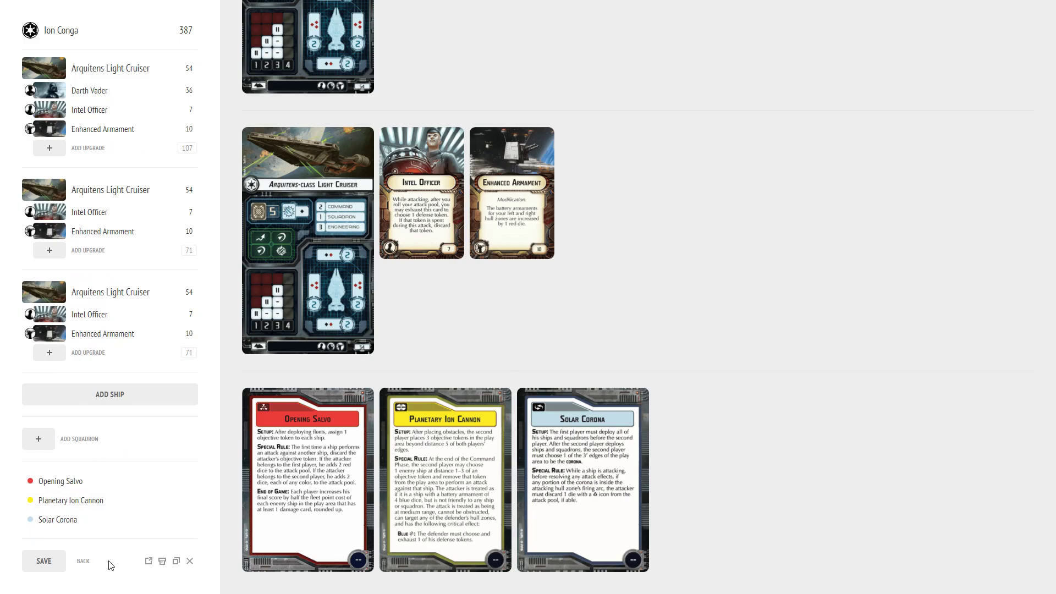
- Leave the Ion Conga fleet and start a new Imperial fleet with an Arquitens Light Cruiser carrying Enhanced Armament
left_click(83, 561)
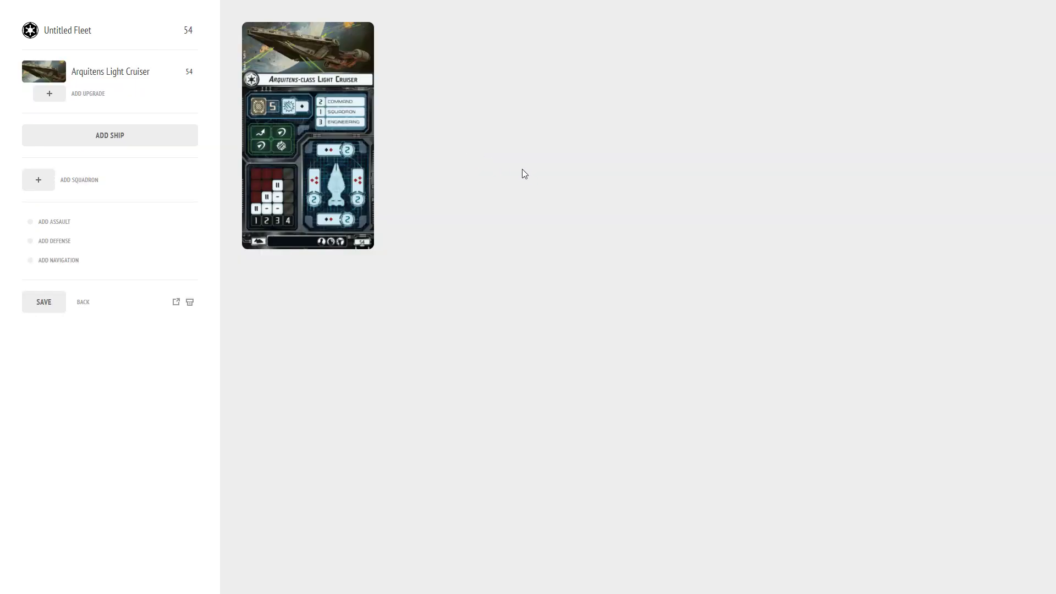
left_click(81, 98)
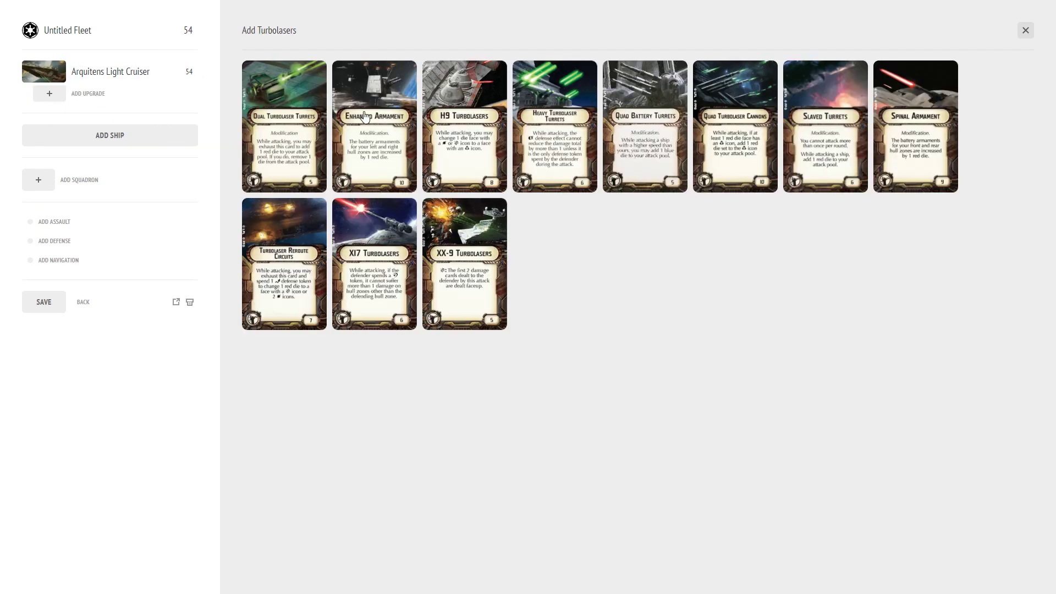
left_click(368, 122)
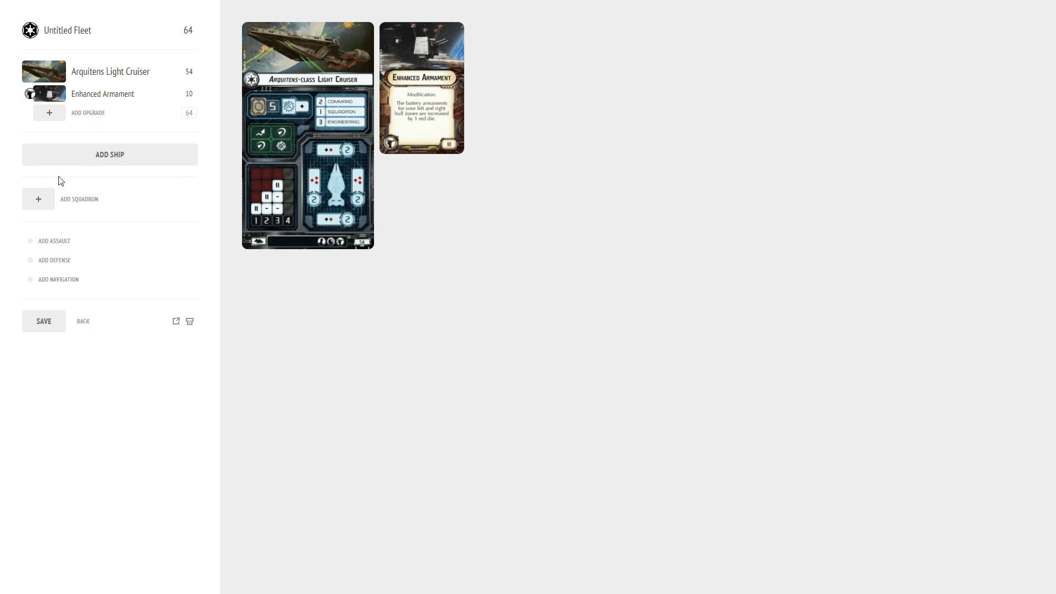
- Add a Gladiator I-class Star Destroyer to the fleet and give it the Demolisher title
left_click(102, 157)
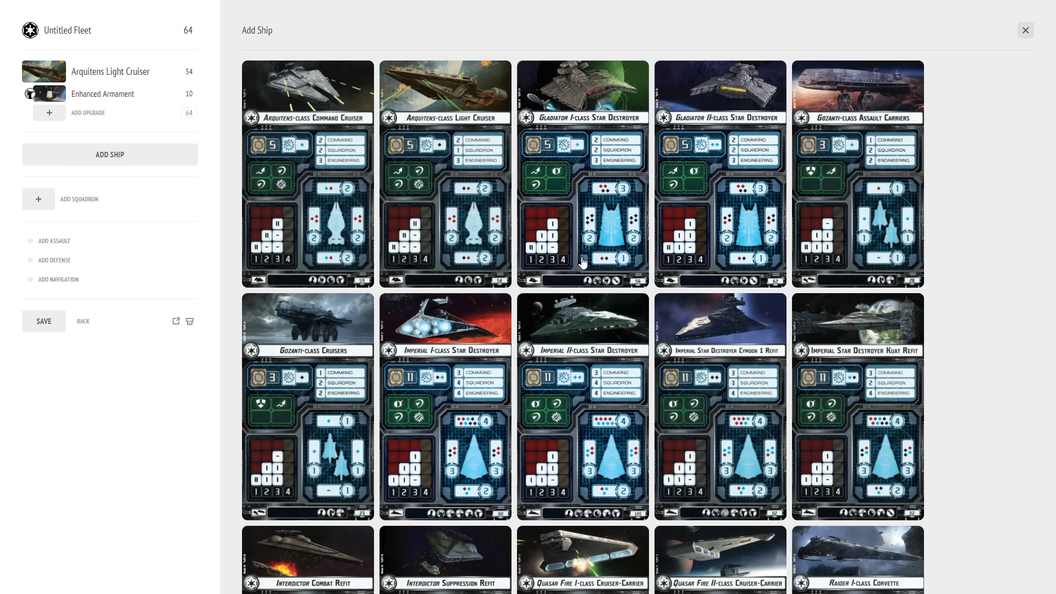
left_click(578, 199)
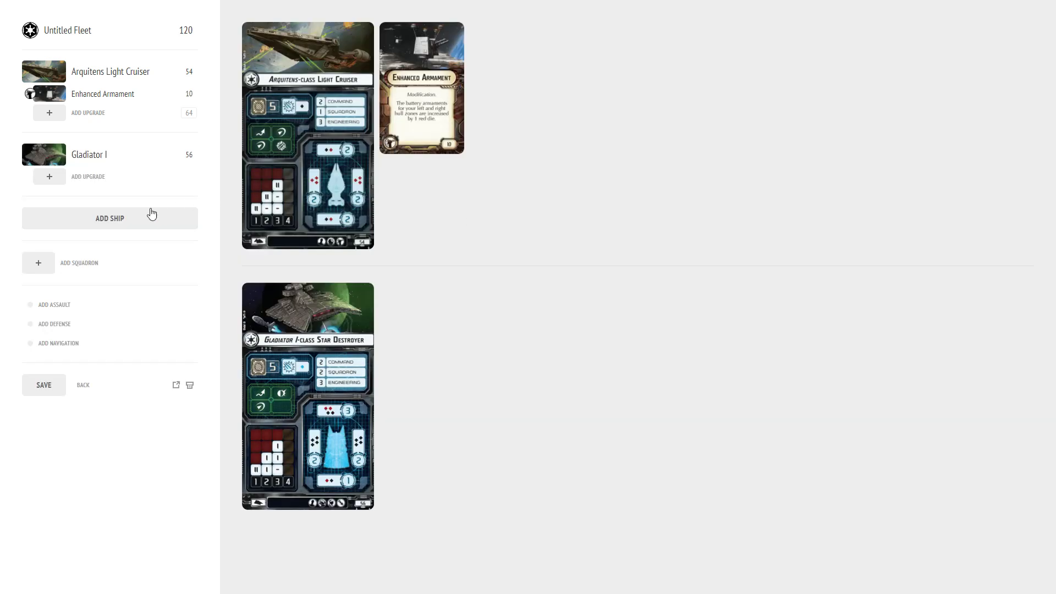
mouse_move(66, 181)
left_click(110, 177)
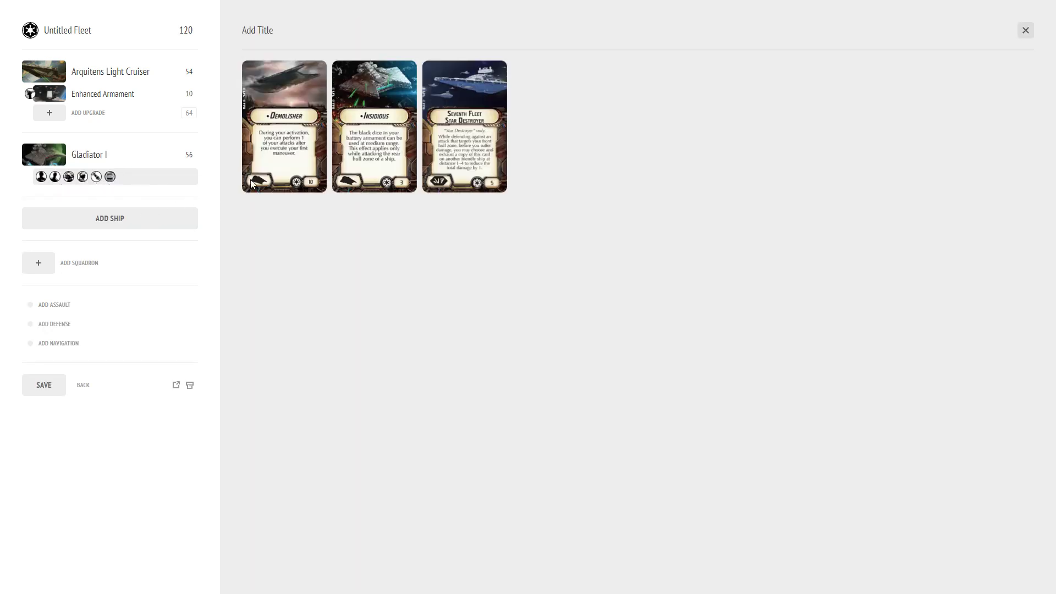
left_click(297, 128)
- Equip the Gladiator I with the External Racks ordnance upgrade and check its available weapons-team upgrades without choosing one
mouse_move(86, 199)
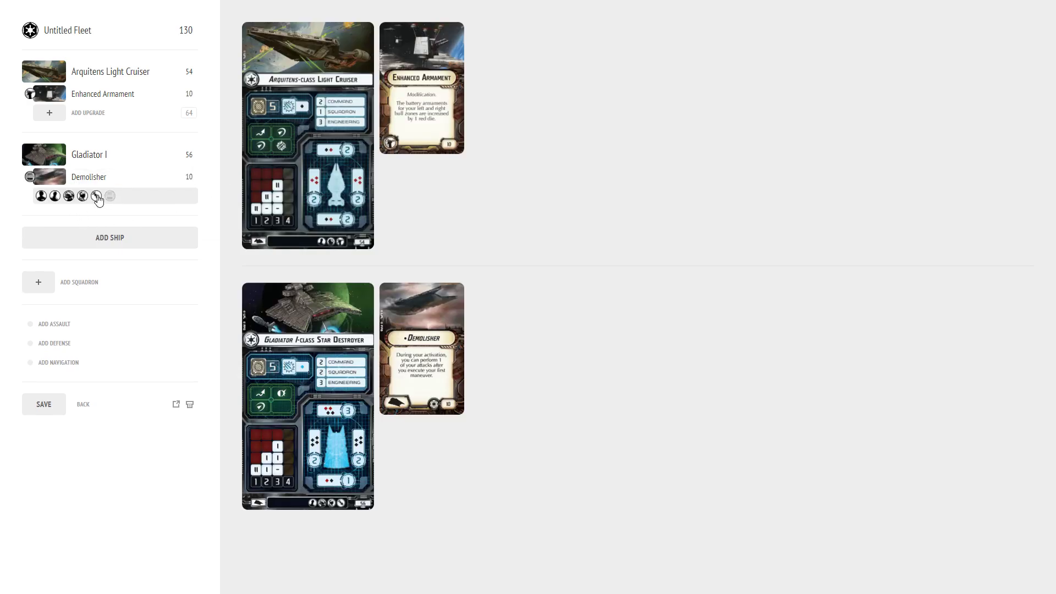
left_click(97, 197)
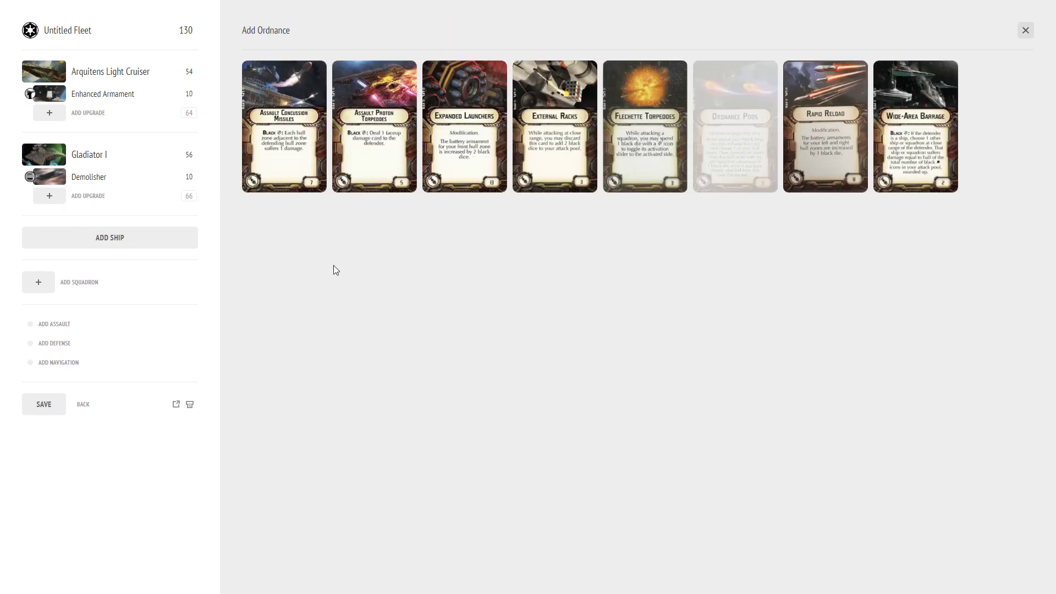
left_click(558, 118)
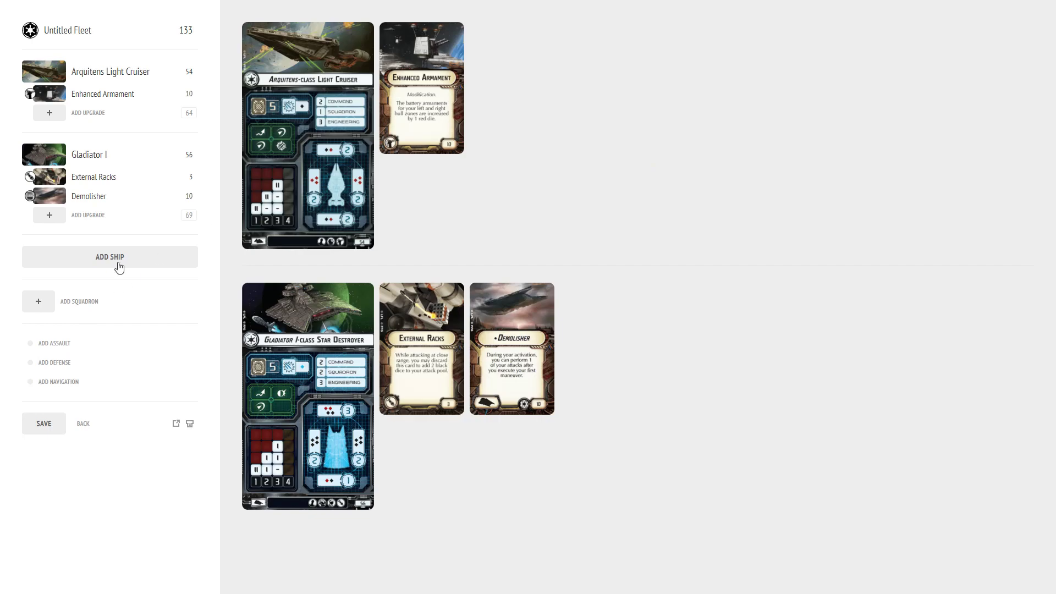
left_click(70, 215)
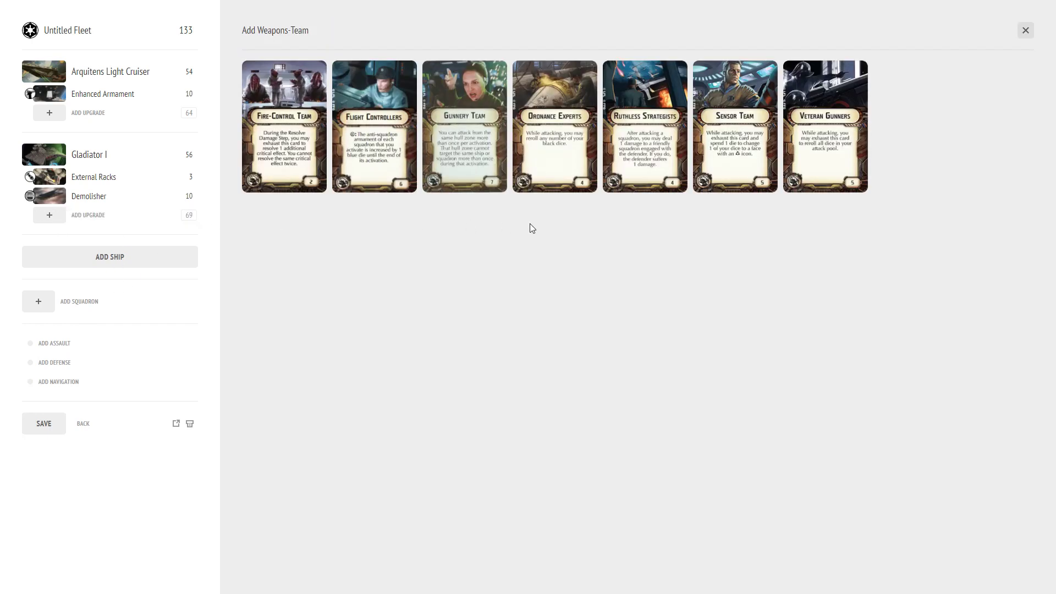
left_click(1025, 31)
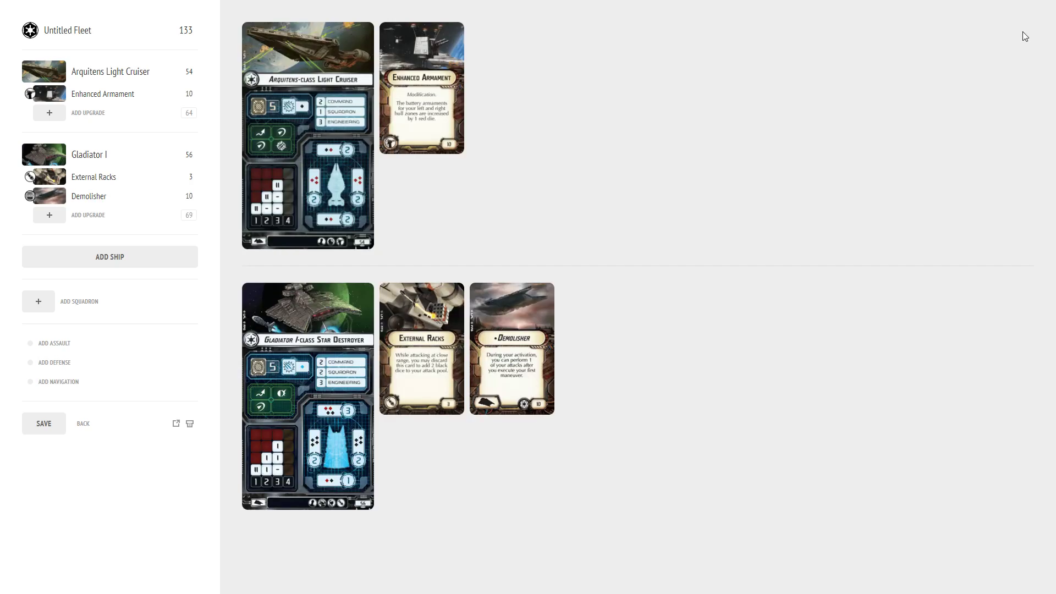
- Add a Raider II-class Corvette to the fleet as its third ship
left_click(104, 261)
scroll(572, 245, "down", 7)
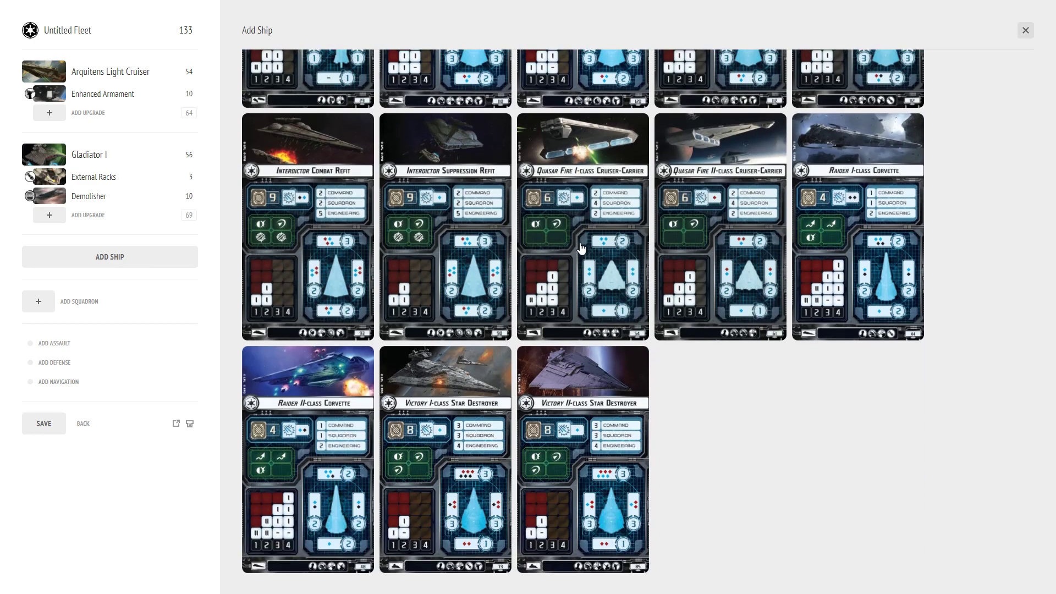
left_click(354, 376)
mouse_move(135, 285)
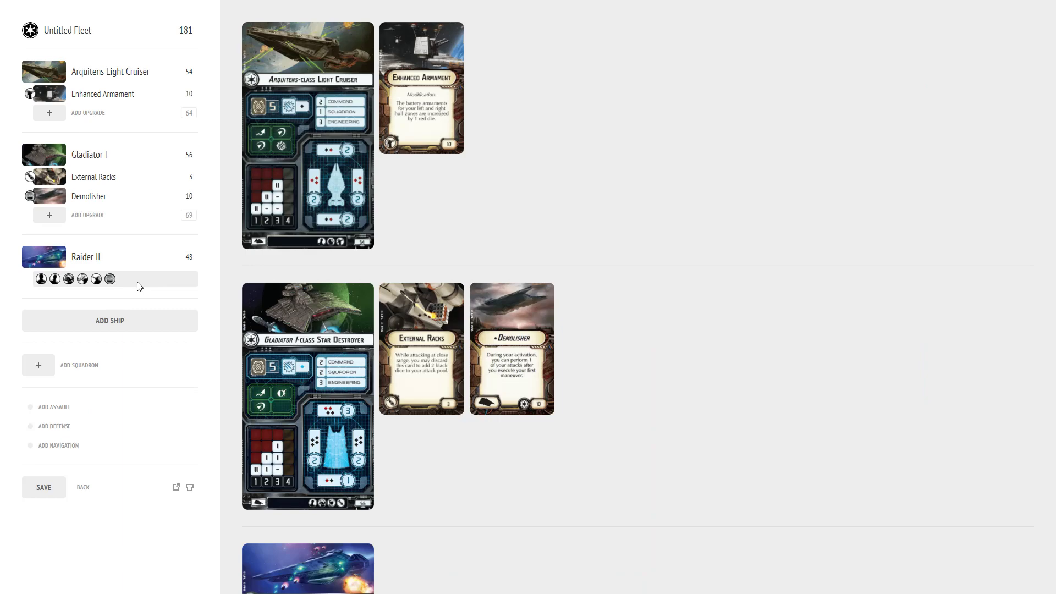
- Equip the Raider II with the Gunnery Team, Disposable Capacitors and Heavy Ion Emplacements upgrades
left_click(69, 279)
left_click(429, 149)
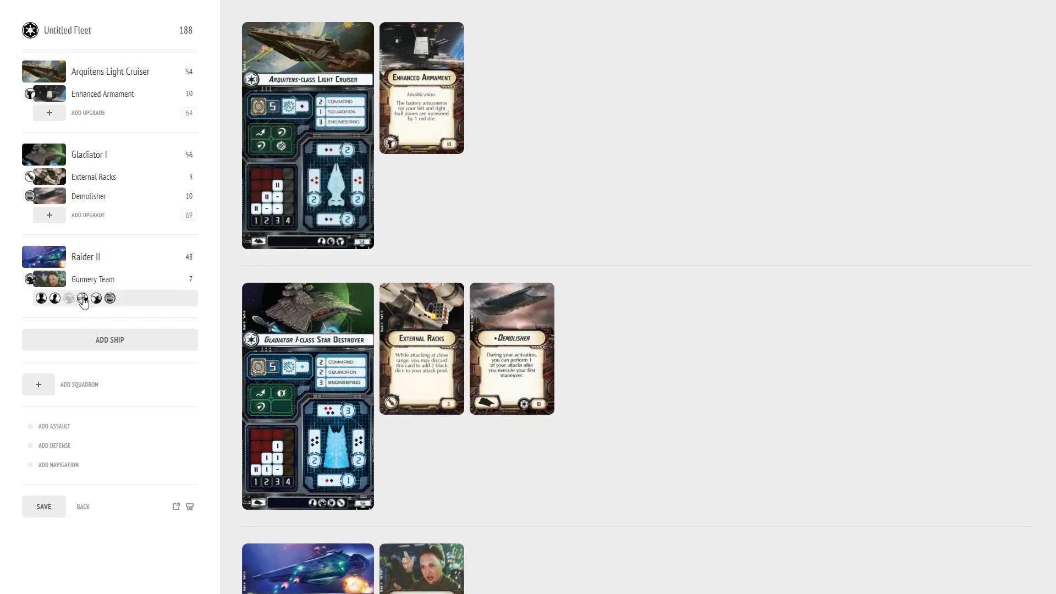
left_click(81, 301)
left_click(370, 133)
left_click(99, 319)
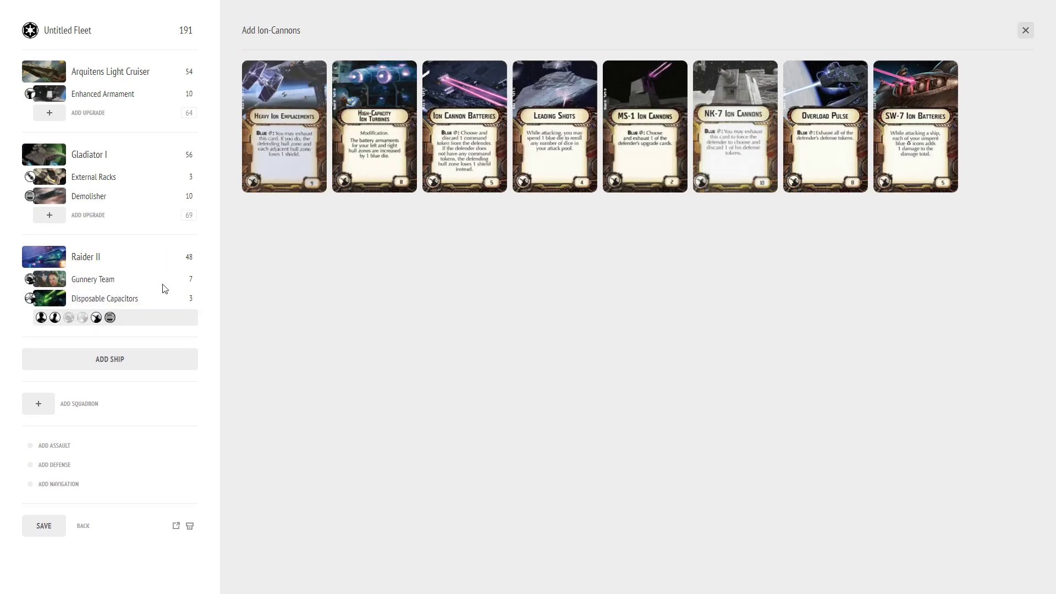
left_click(290, 151)
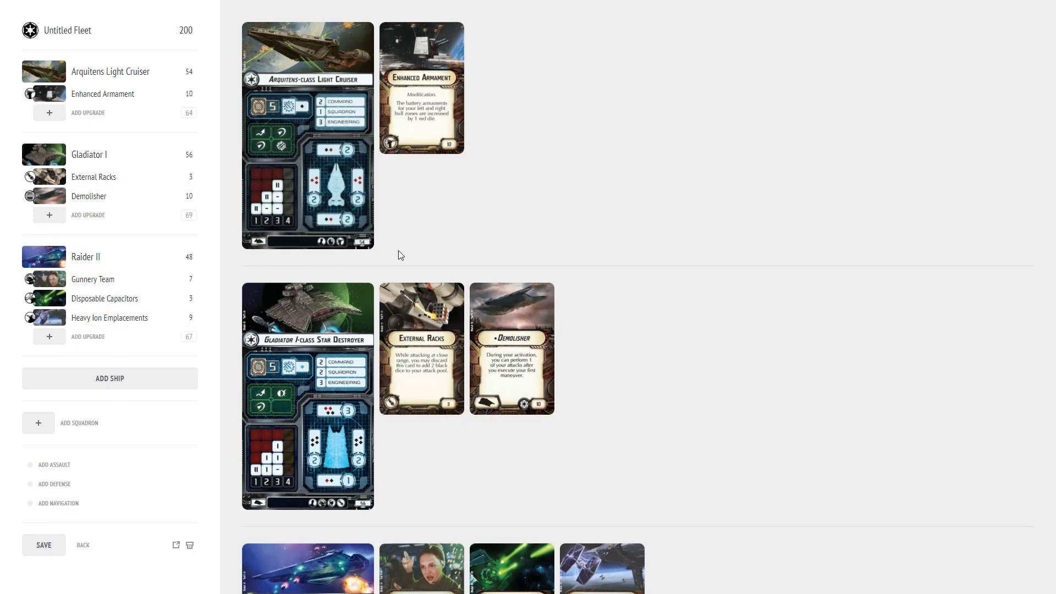
scroll(476, 207, "down", 1)
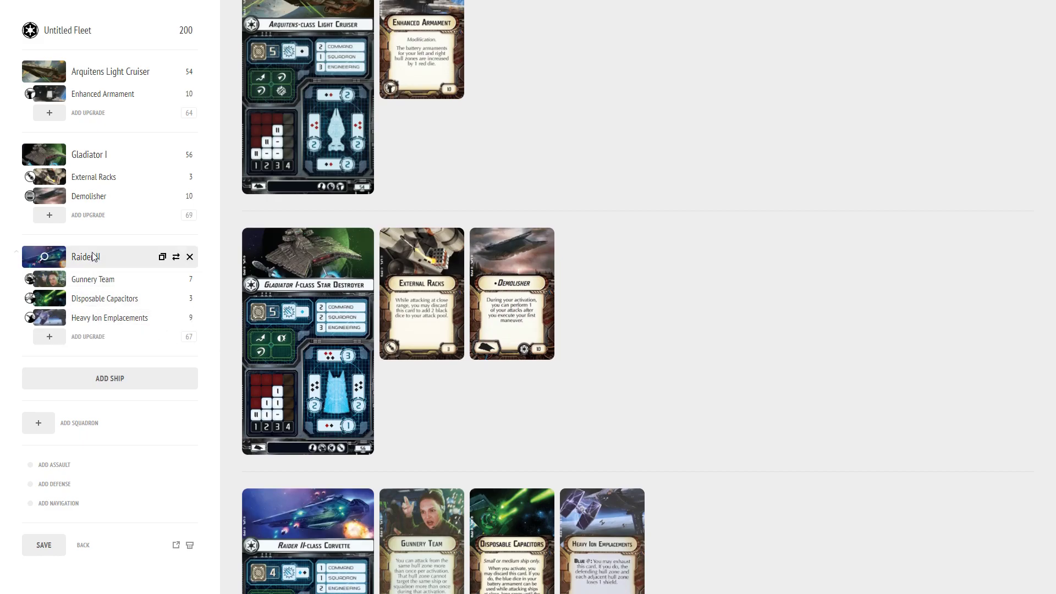
scroll(526, 200, "down", 3)
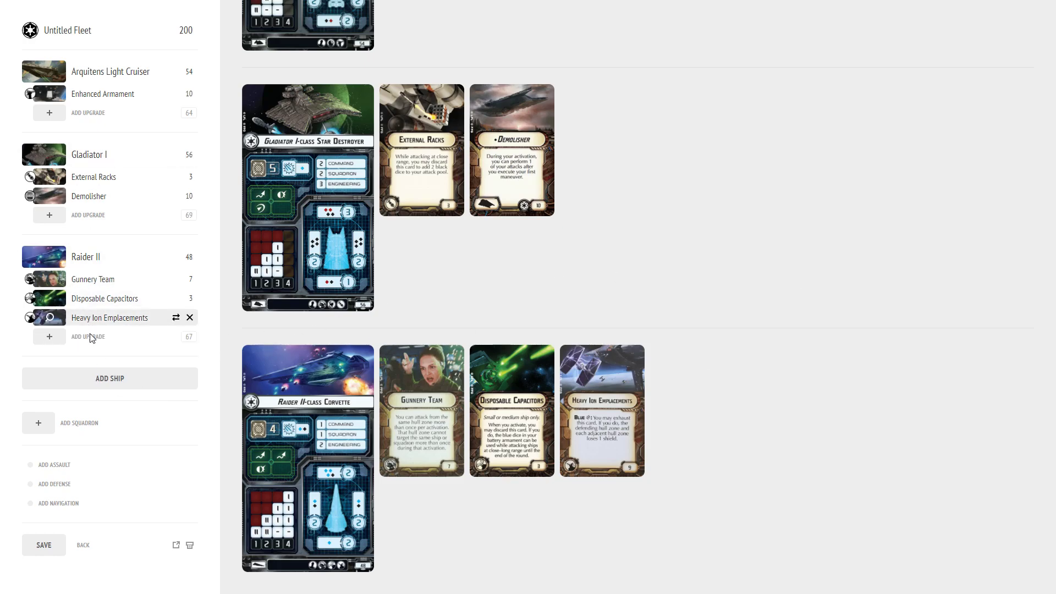
- Add a Victory II-class Star Destroyer to the fleet as its fourth ship
left_click(128, 385)
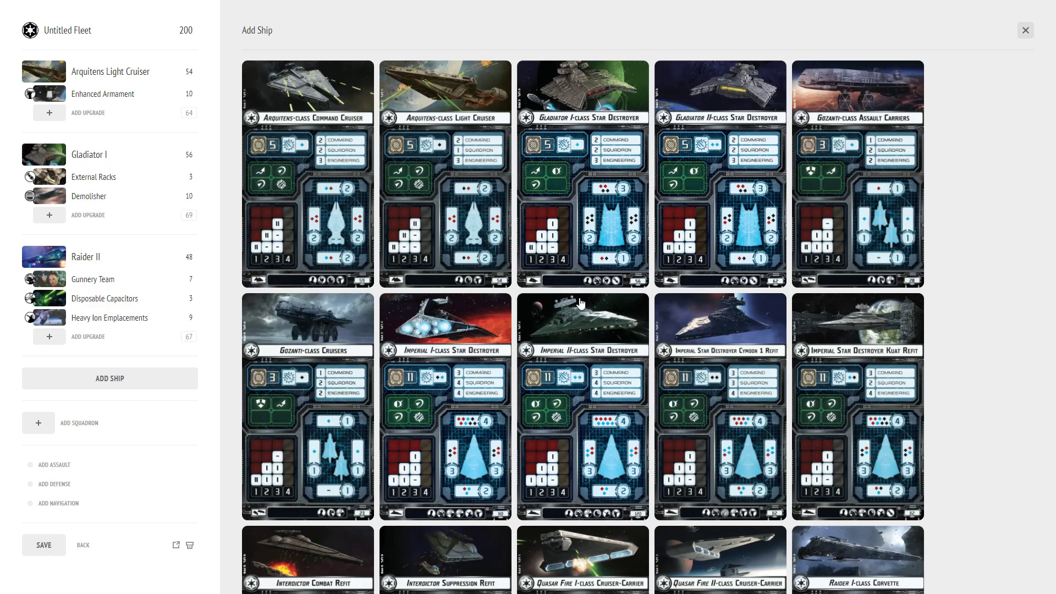
scroll(582, 302, "down", 3)
scroll(581, 302, "down", 5)
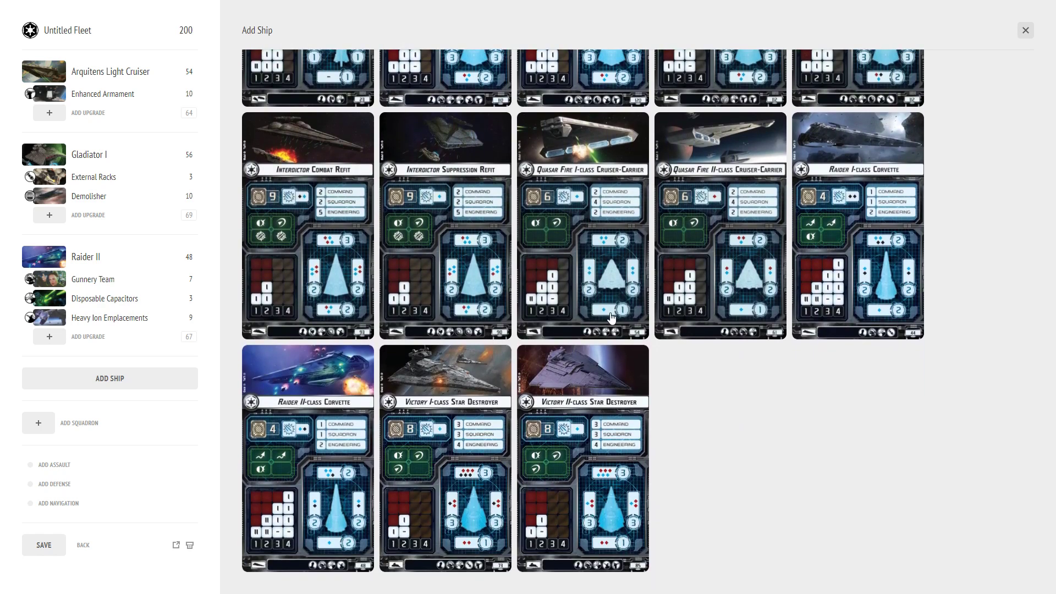
left_click(579, 455)
mouse_move(109, 401)
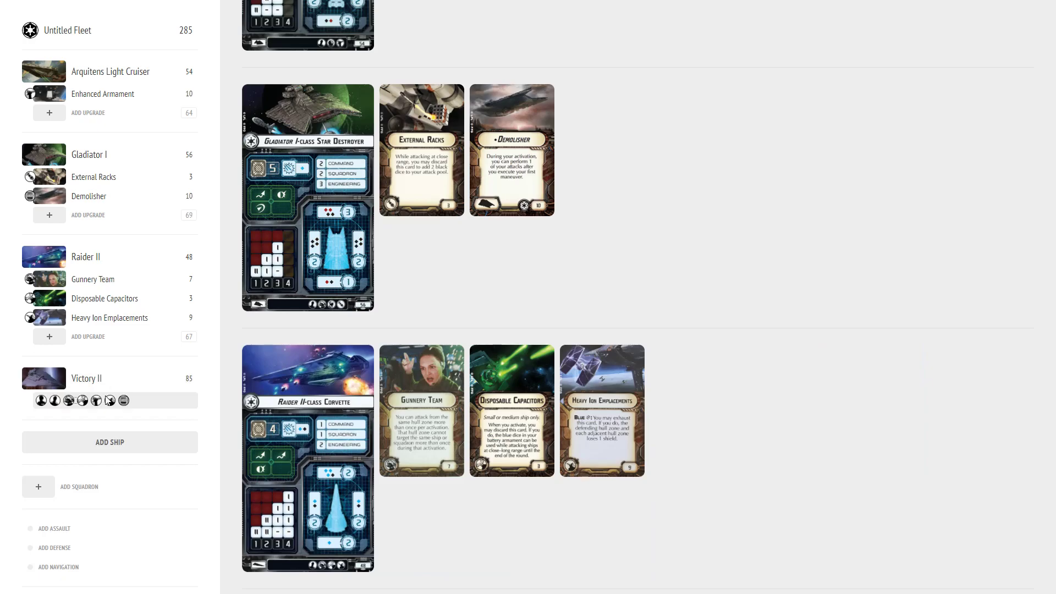
- Assign Darth Vader to the Victory II as the fleet's commander
scroll(87, 366, "down", 1)
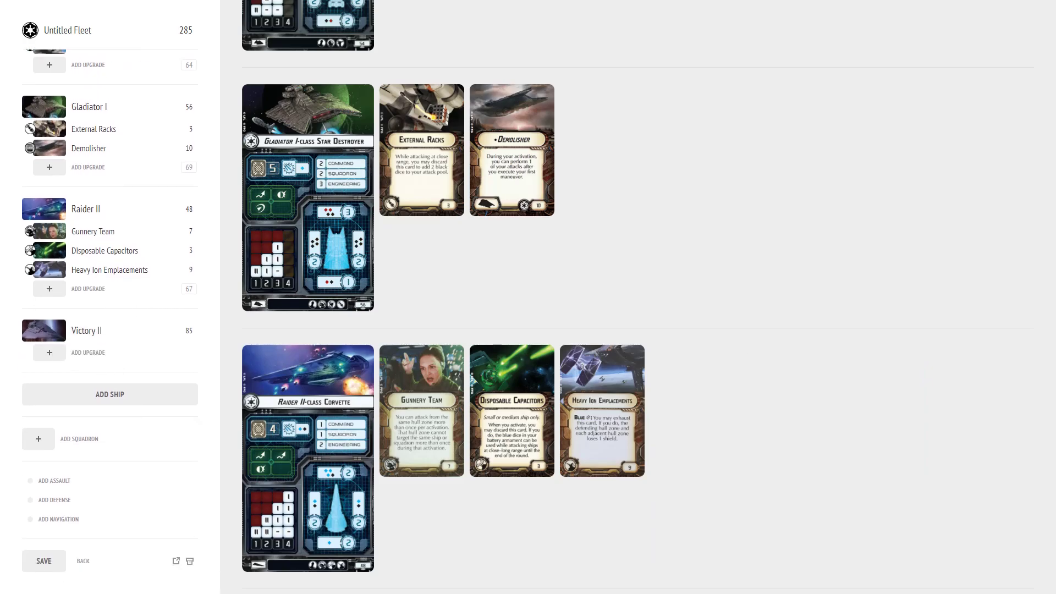
mouse_move(110, 355)
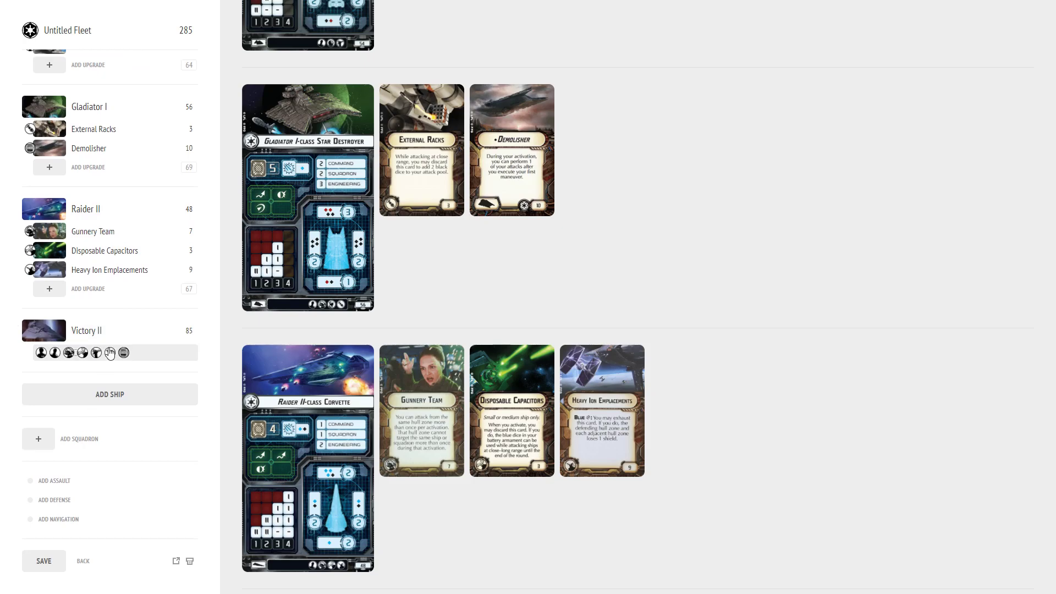
left_click(55, 354)
left_click(753, 98)
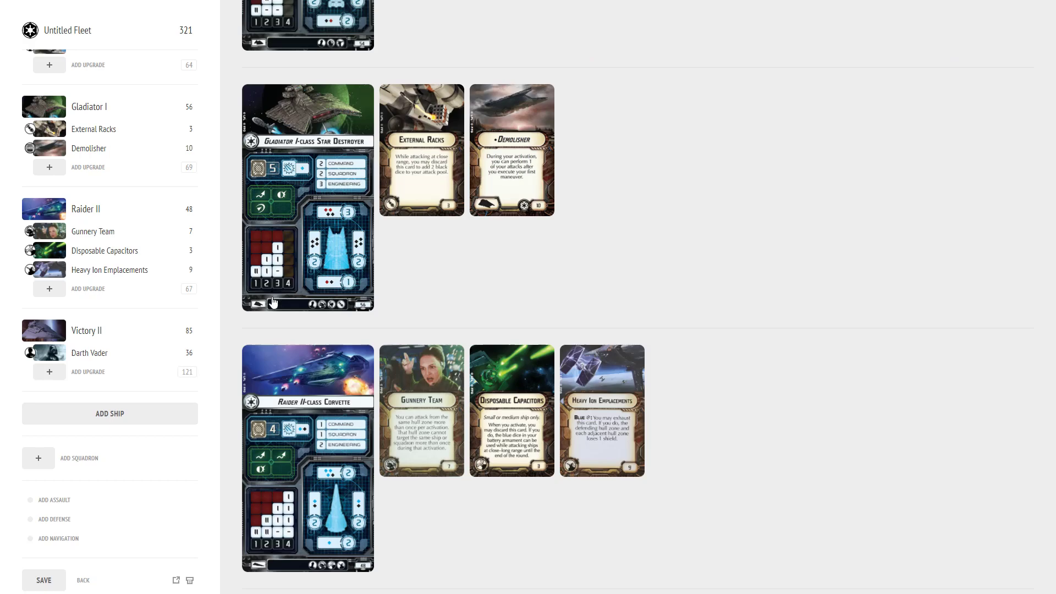
scroll(522, 385, "down", 5)
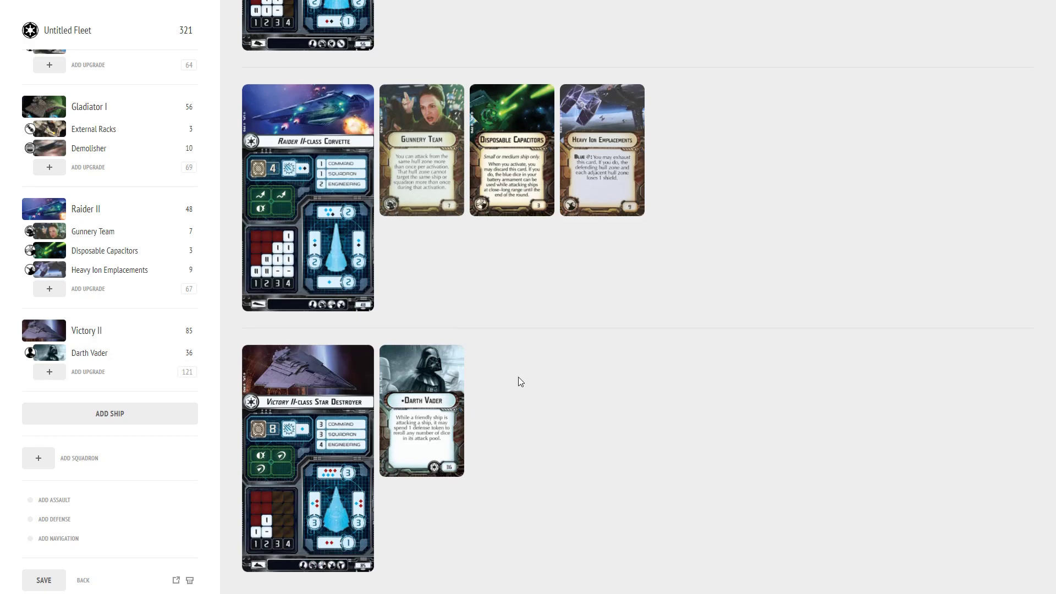
- Give the Victory II the officer Minister Tua and the Electronic Countermeasures defensive retrofit
mouse_move(50, 372)
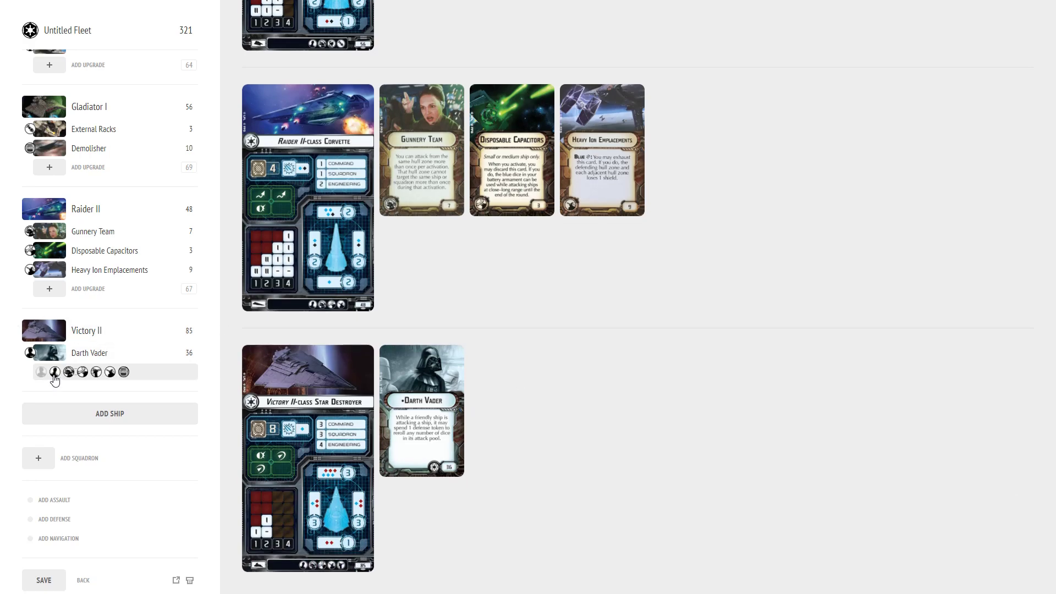
left_click(55, 373)
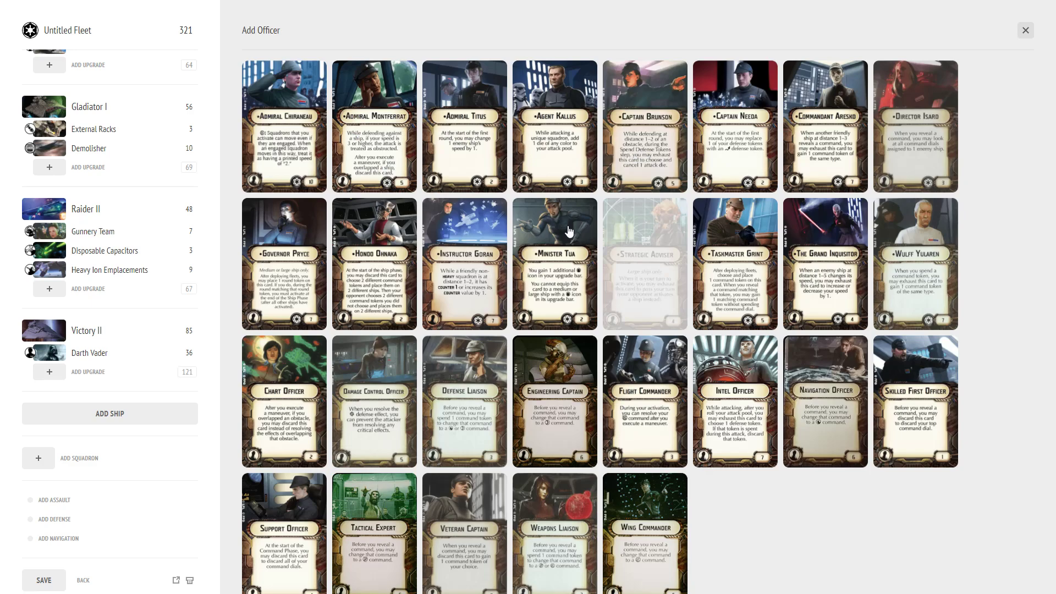
left_click(590, 234)
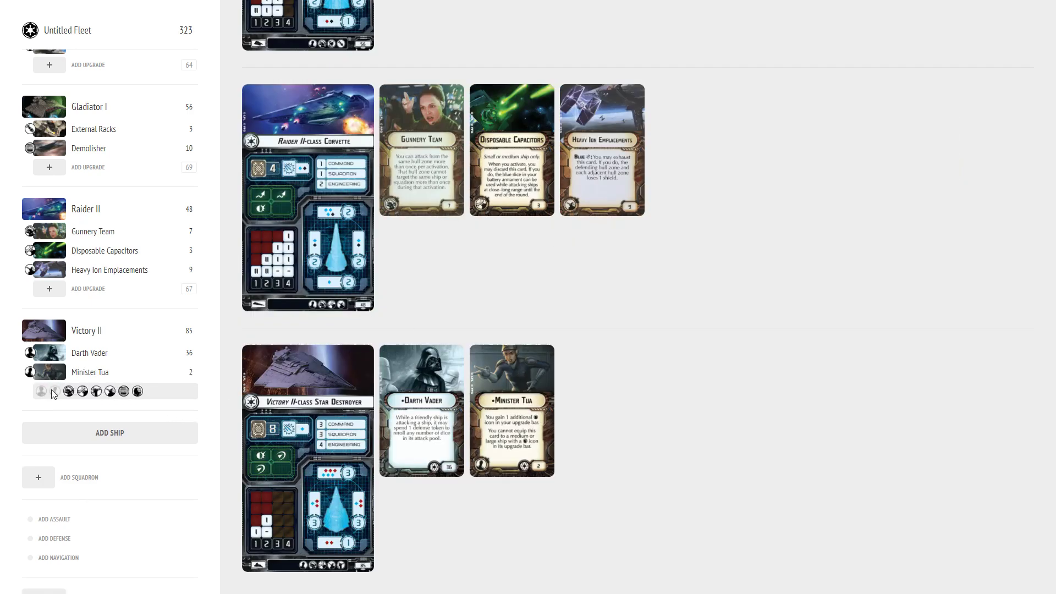
left_click(138, 391)
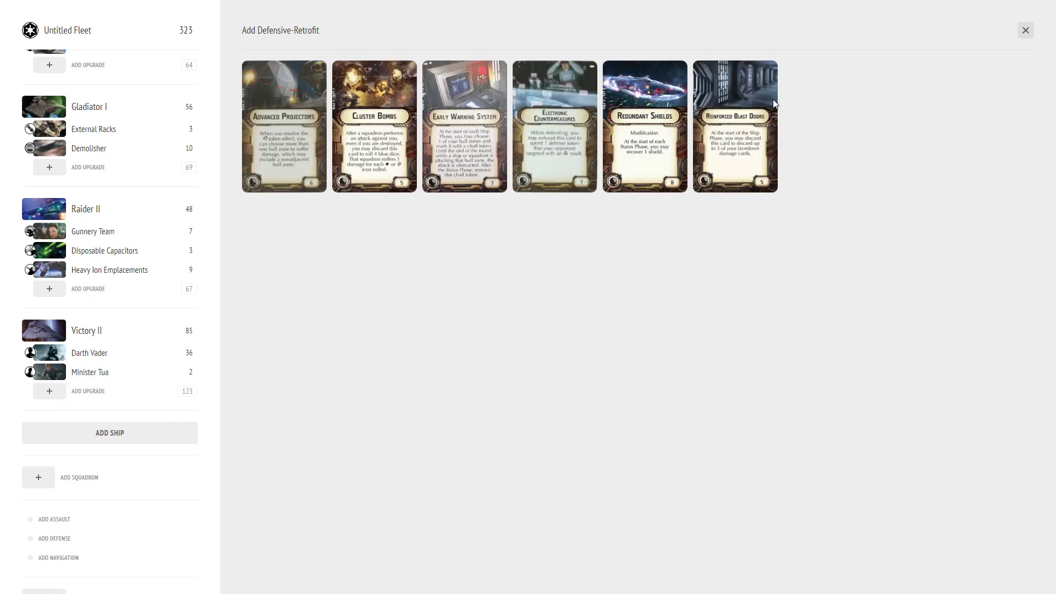
left_click(557, 138)
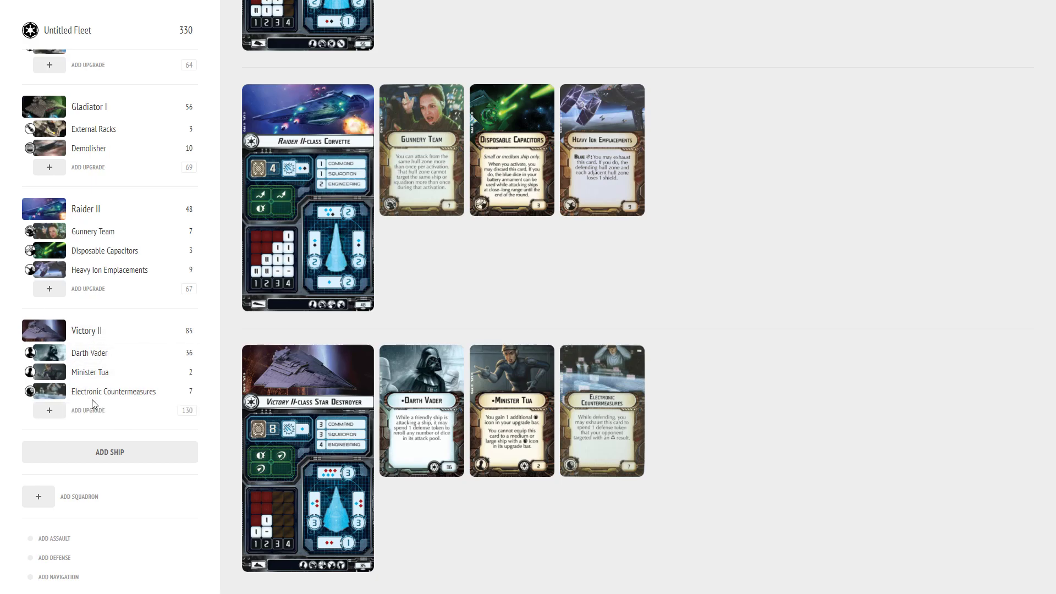
- Equip the Victory II with the Gunnery Team weapons-team upgrade and Disposable Capacitors
mouse_move(61, 417)
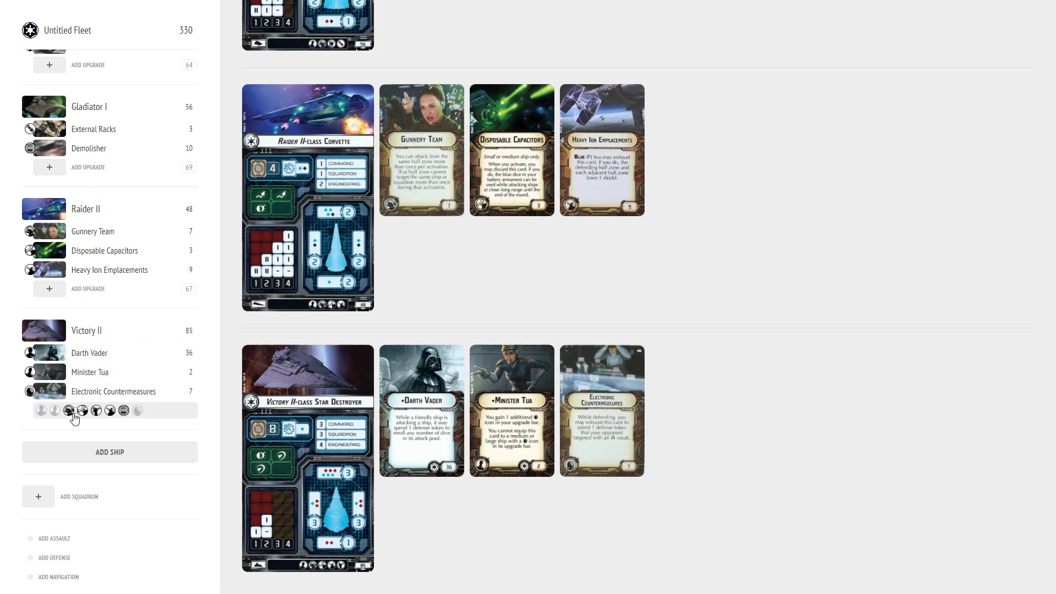
left_click(69, 411)
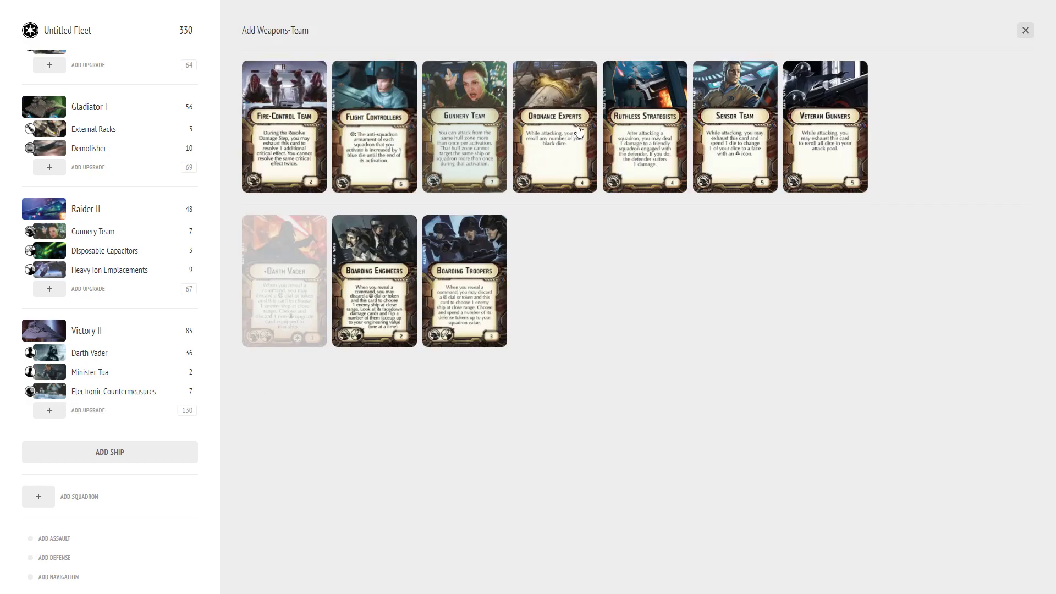
left_click(482, 130)
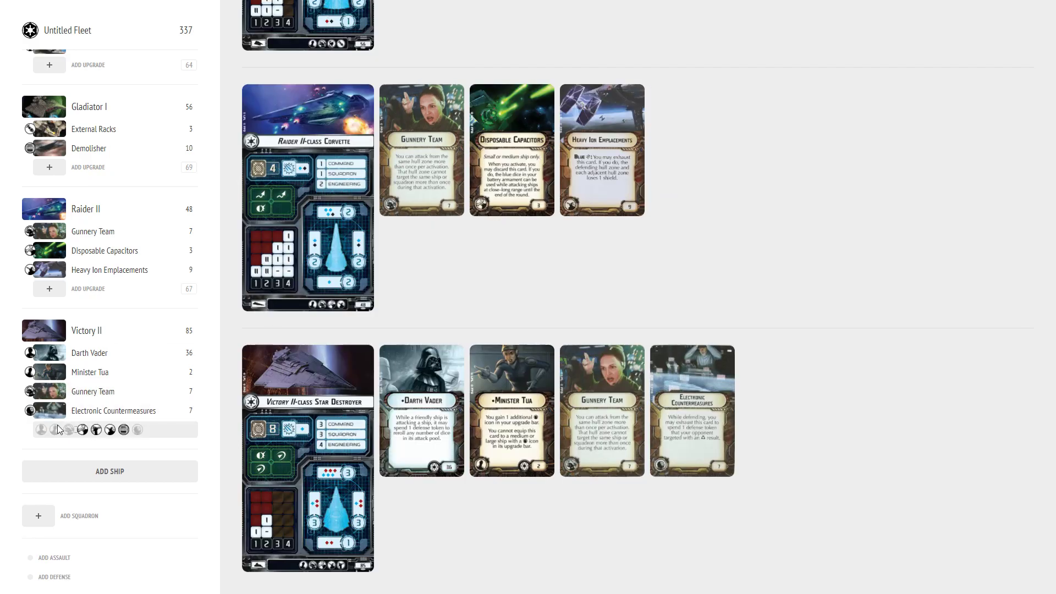
left_click(83, 429)
left_click(385, 146)
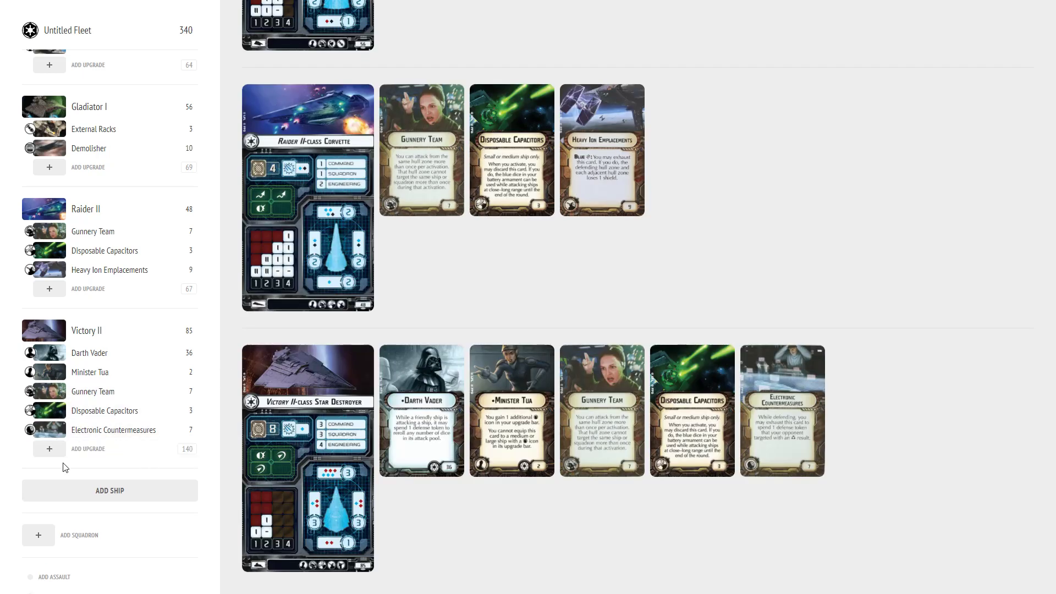
- Add the Heavy Ion Emplacements ion-cannon upgrade and the Spinal Armament turbolaser upgrade to the Victory II
mouse_move(95, 455)
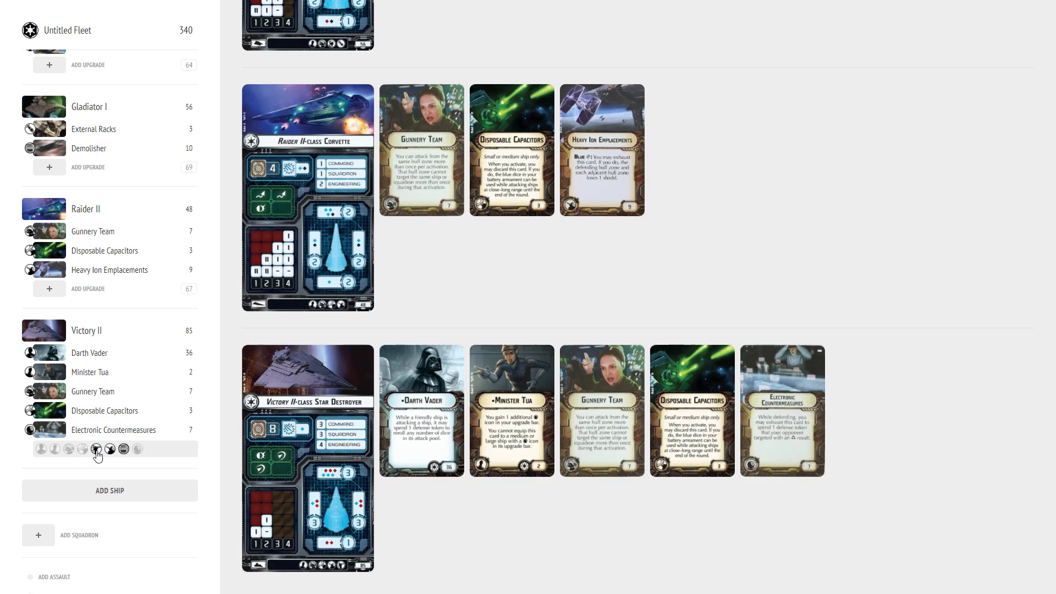
left_click(109, 451)
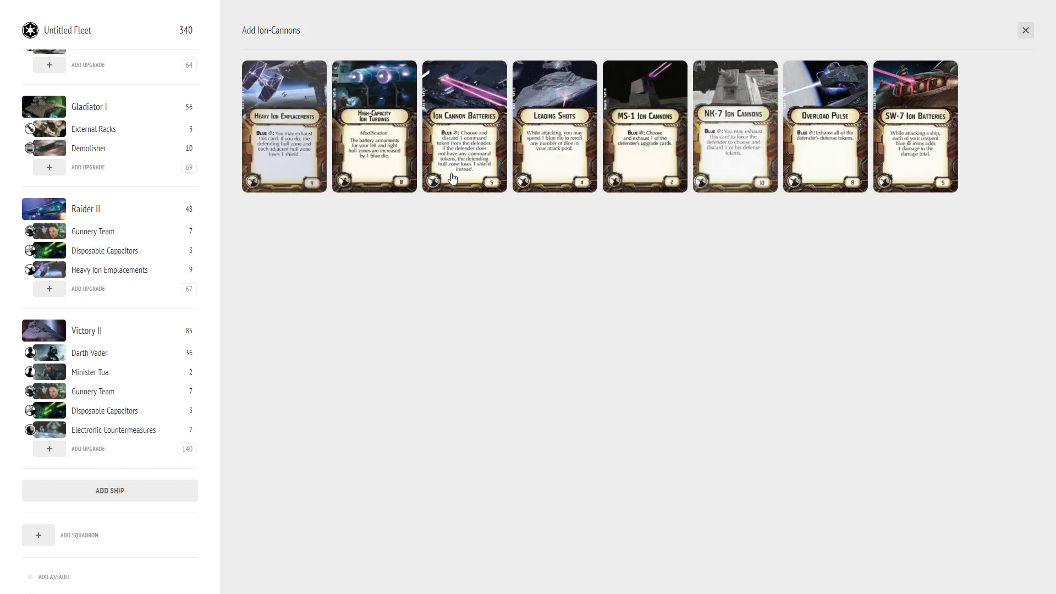
left_click(286, 123)
mouse_move(86, 467)
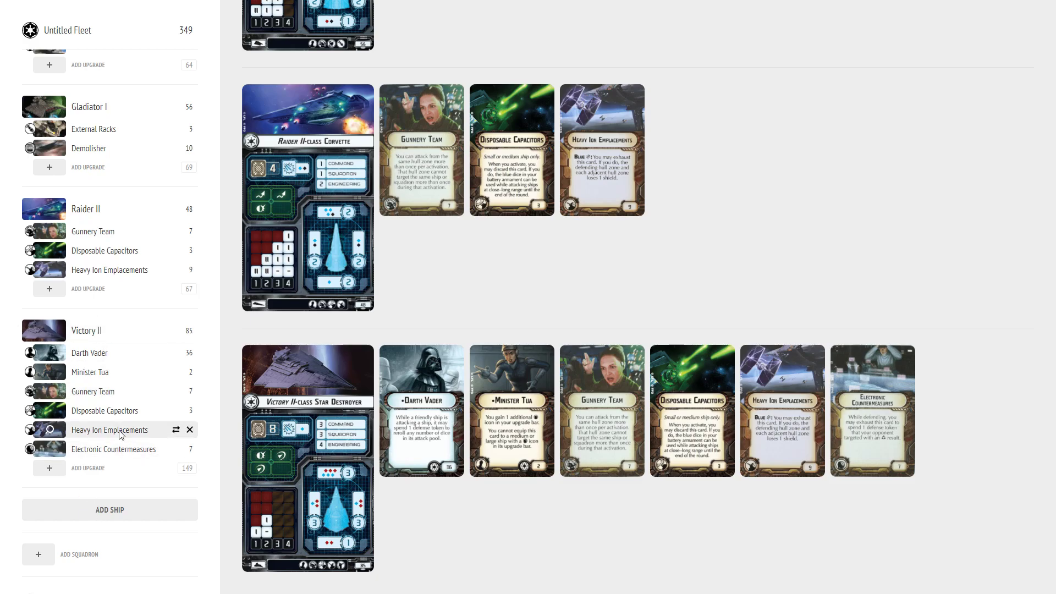
left_click(124, 467)
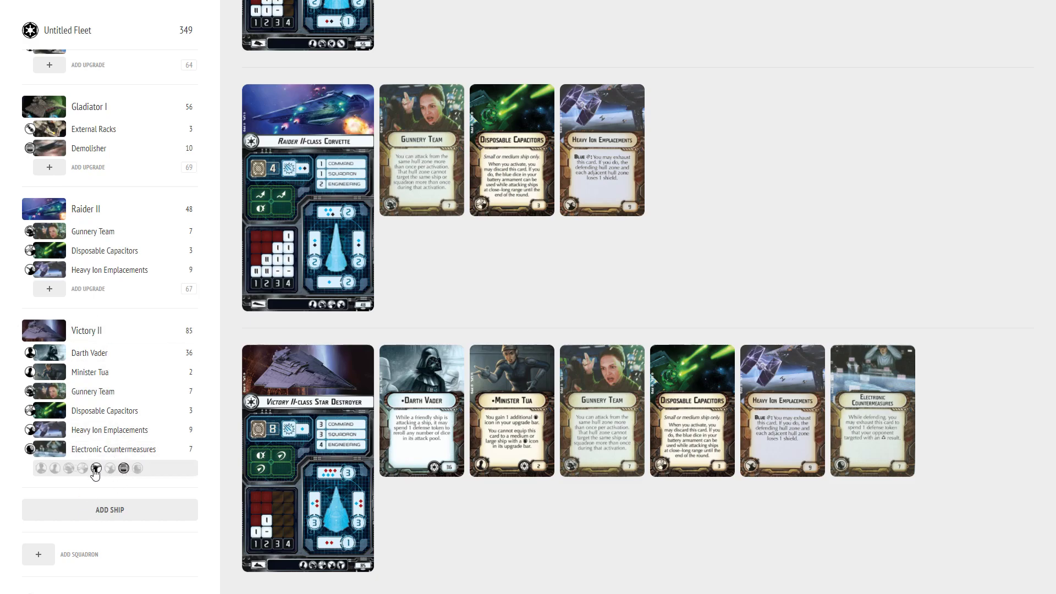
left_click(95, 468)
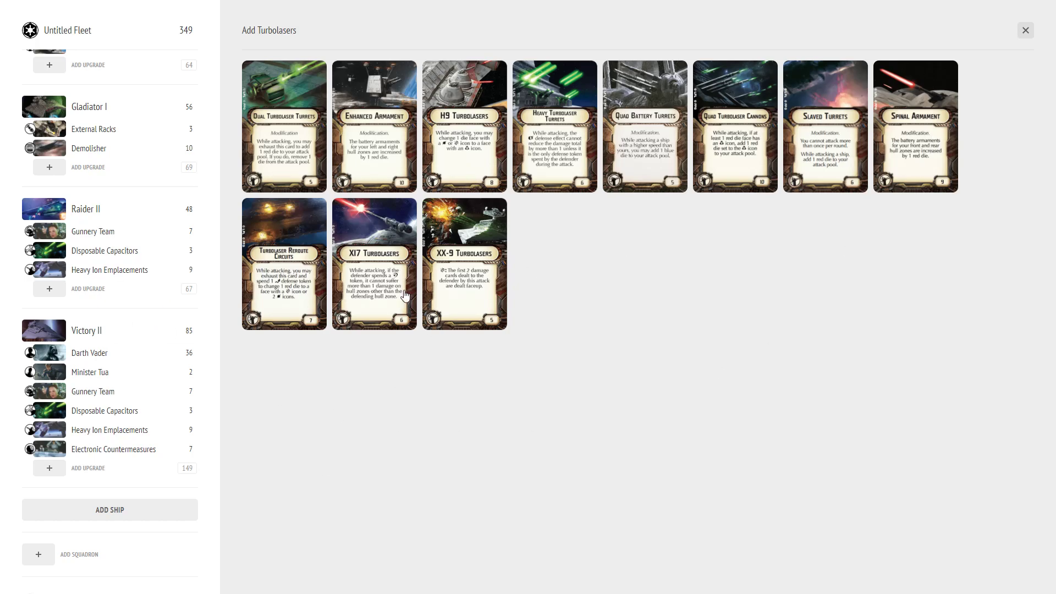
left_click(906, 110)
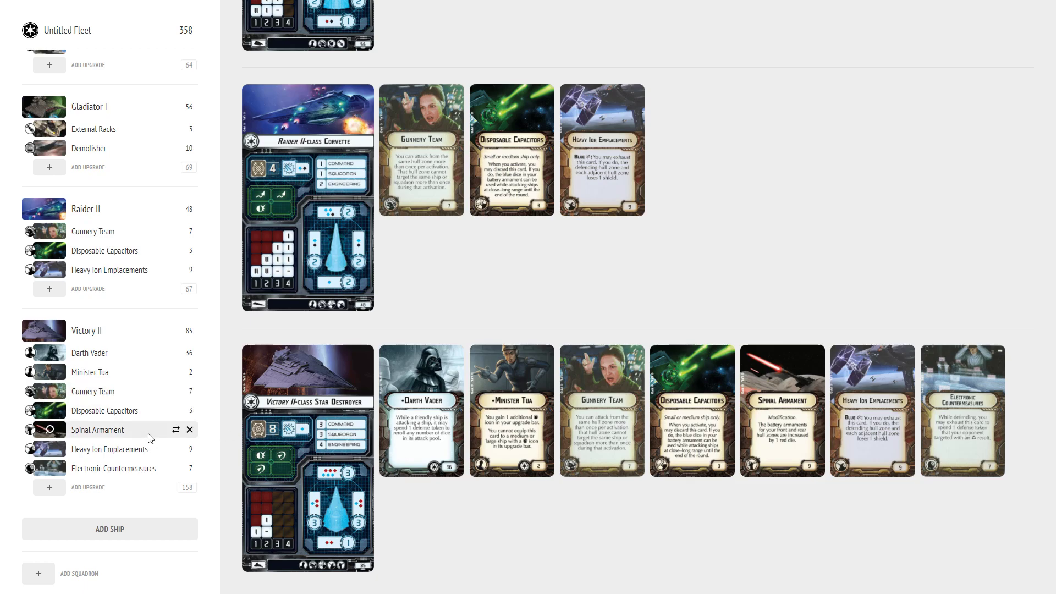
- Review the cards of all four ships in the fleet, from the Arquitens Light Cruiser to the Victory II, along with their upgrades
scroll(389, 394, "up", 2)
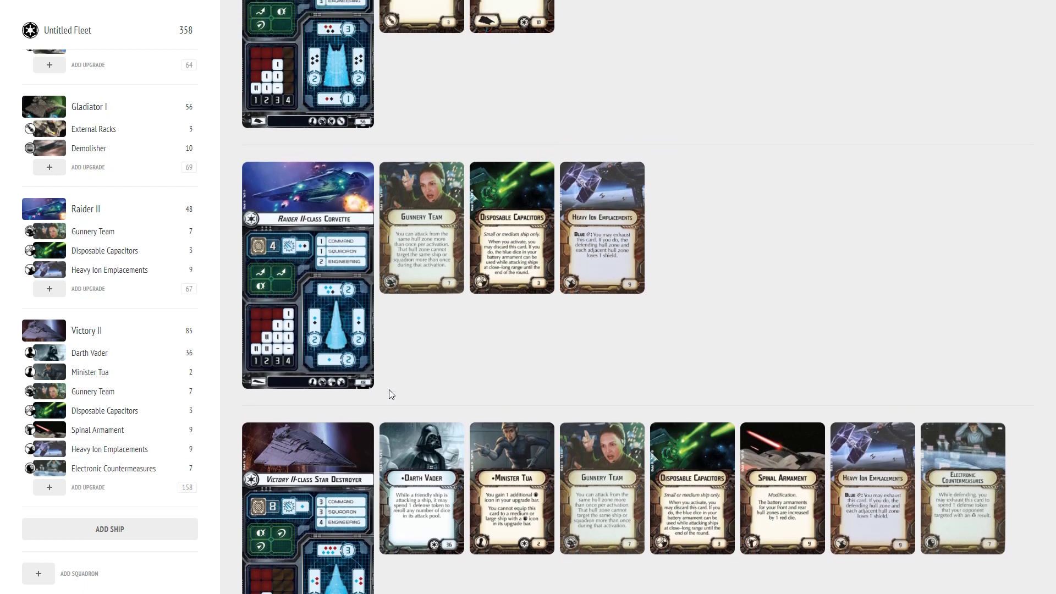
scroll(389, 394, "up", 5)
scroll(398, 393, "down", 6)
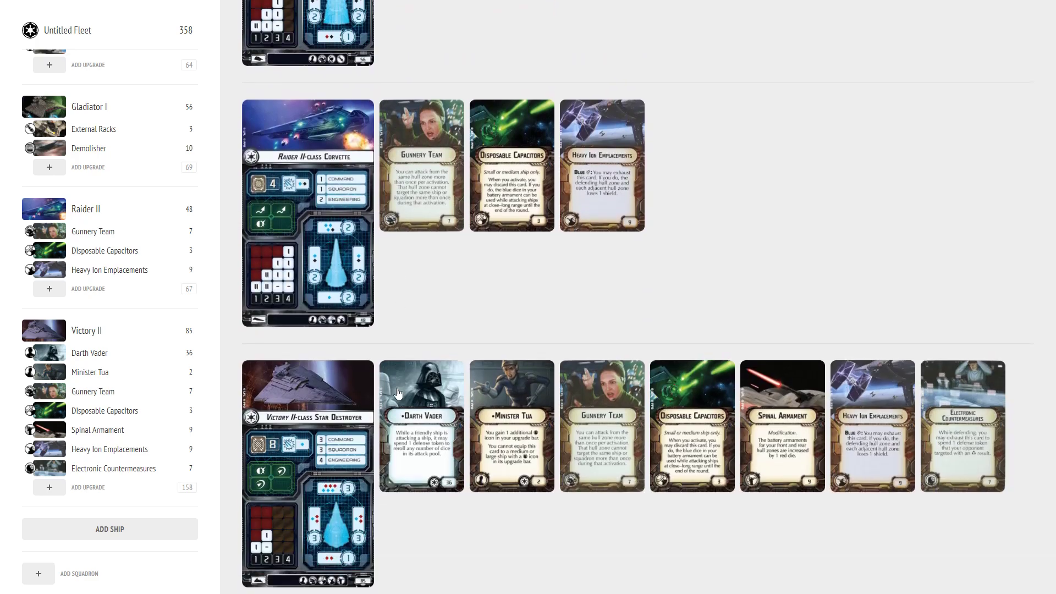
scroll(398, 393, "up", 8)
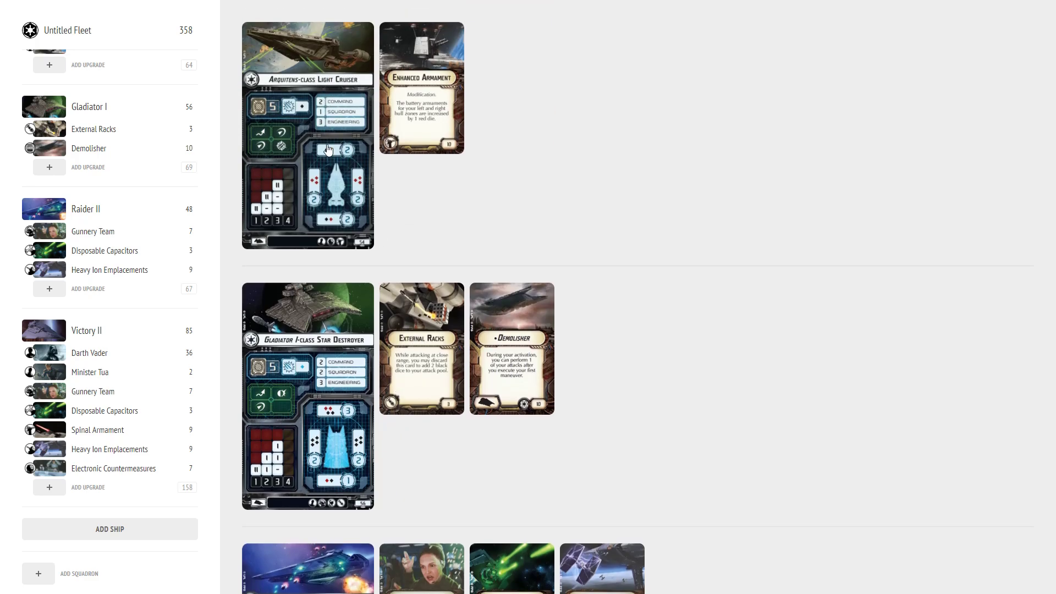
scroll(329, 150, "down", 1)
scroll(352, 140, "up", 1)
scroll(369, 121, "down", 8)
scroll(110, 478, "down", 2)
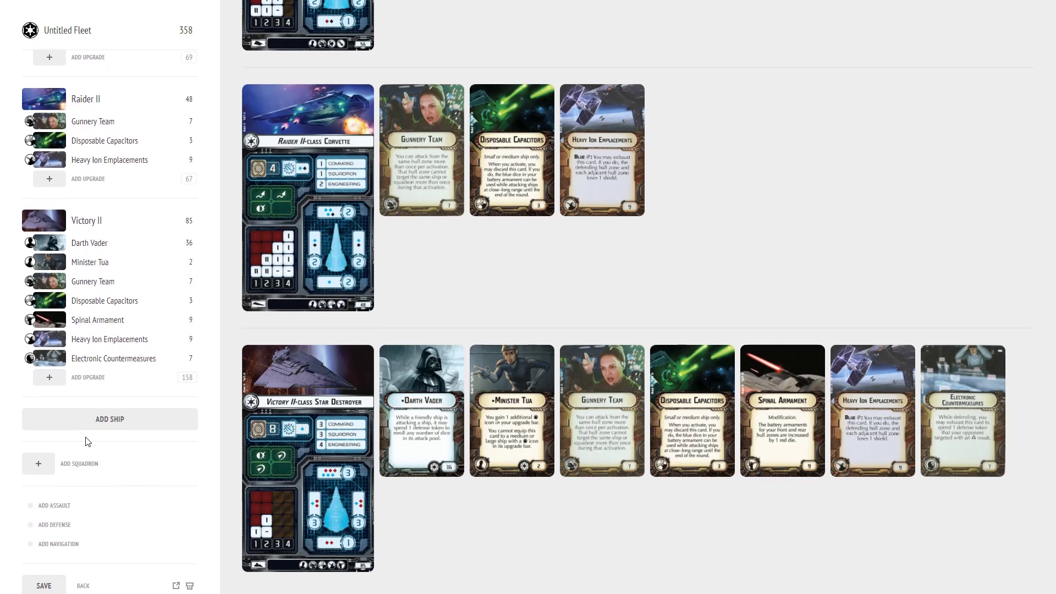
scroll(299, 353, "up", 8)
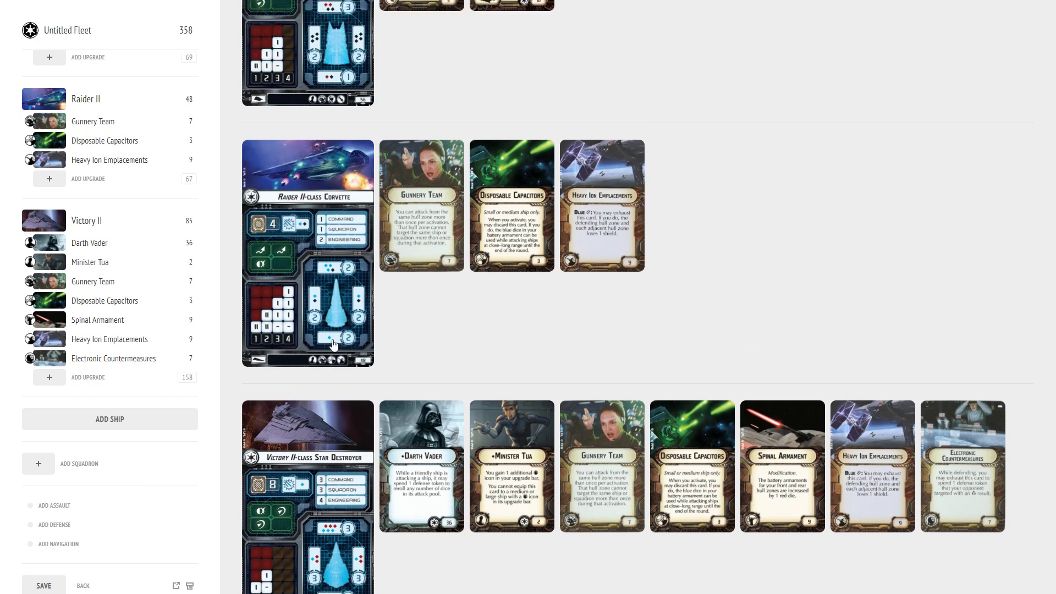
scroll(353, 148, "down", 7)
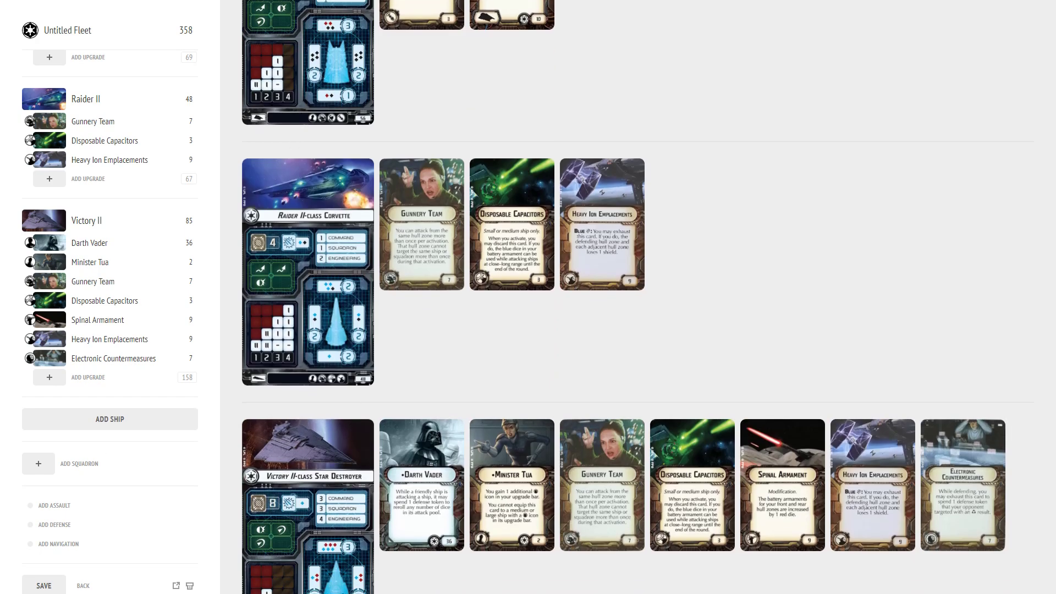
- Add a TIE Bomber Squadron and a generic TIE Fighter Squadron to the fleet
scroll(465, 426, "up", 7)
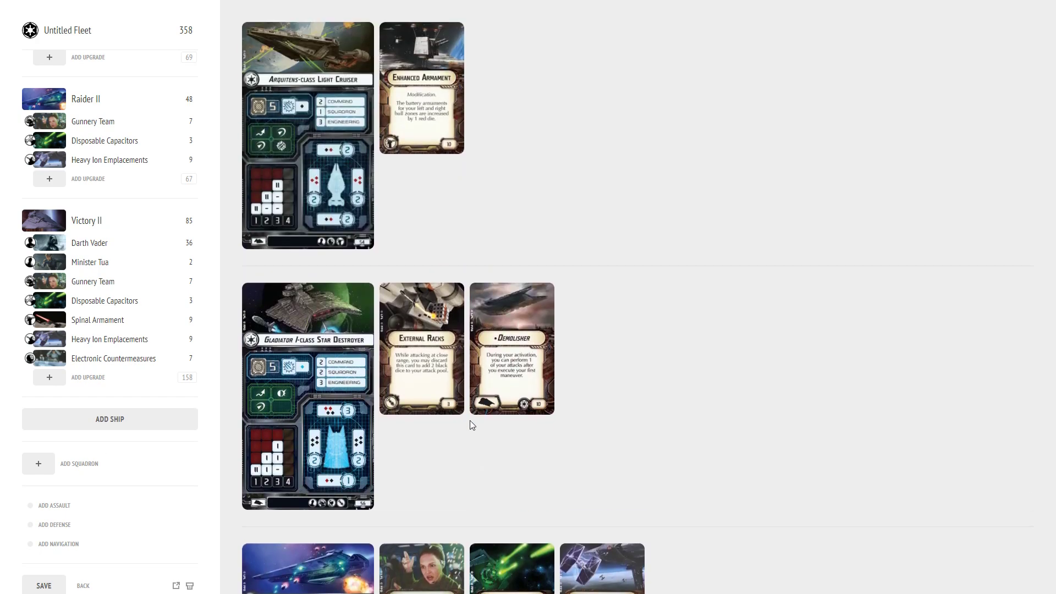
scroll(470, 420, "down", 8)
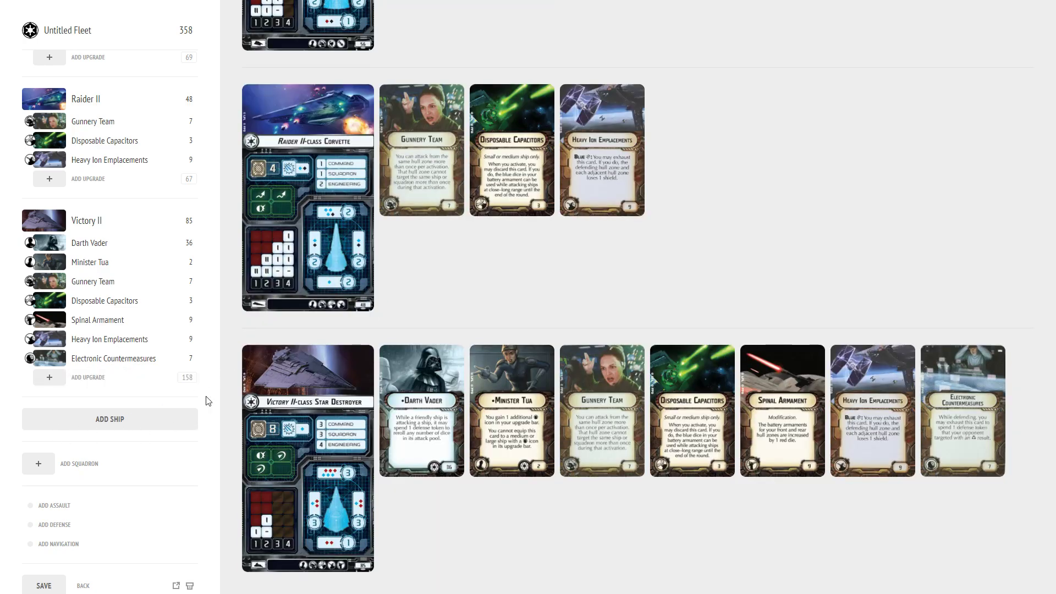
scroll(126, 407, "down", 1)
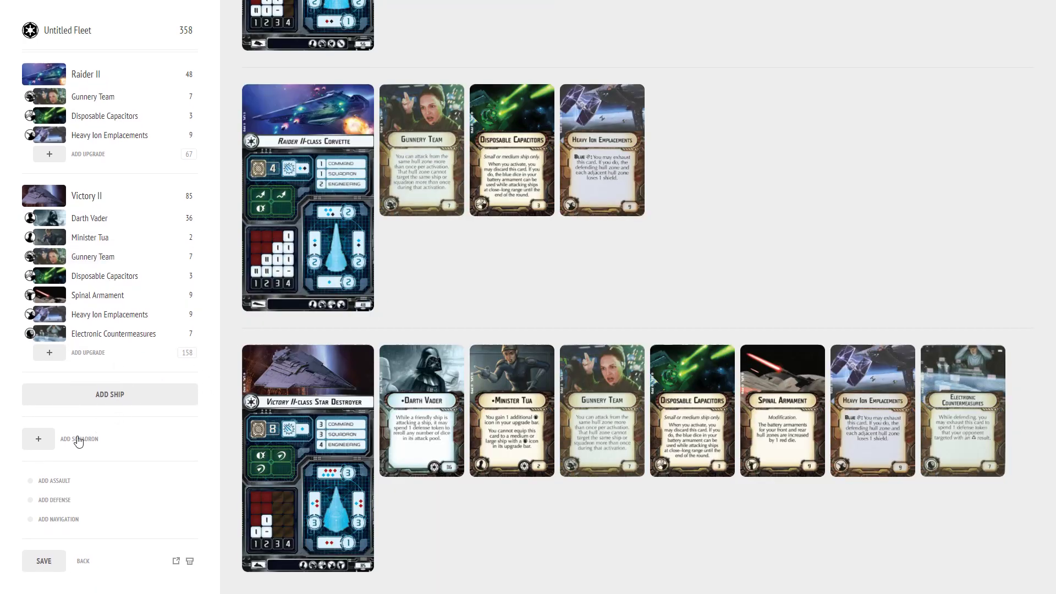
left_click(38, 440)
scroll(580, 293, "down", 1)
scroll(581, 293, "down", 3)
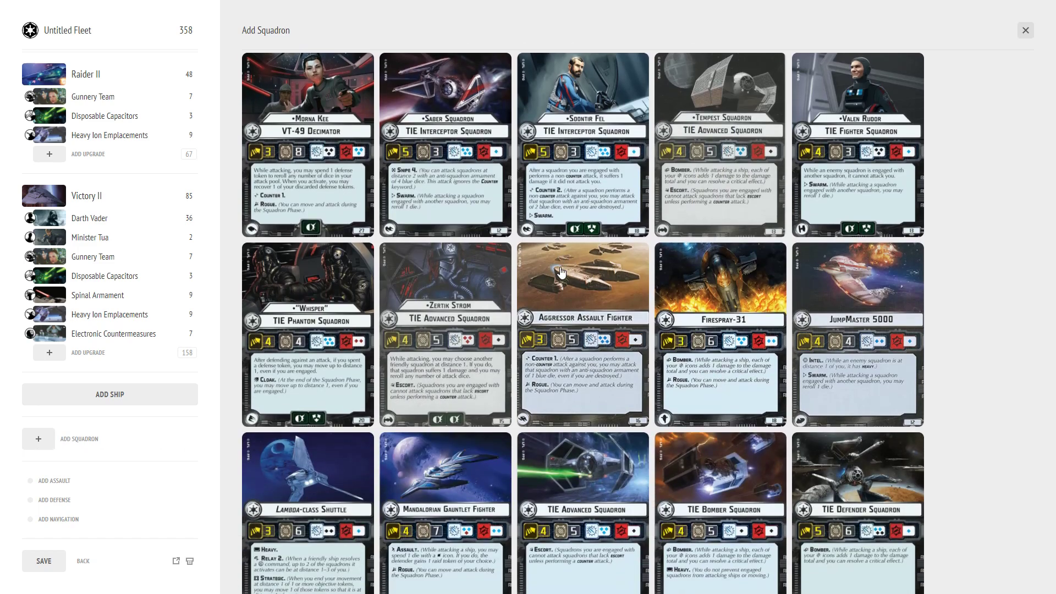
scroll(561, 275, "down", 1)
scroll(693, 429, "down", 2)
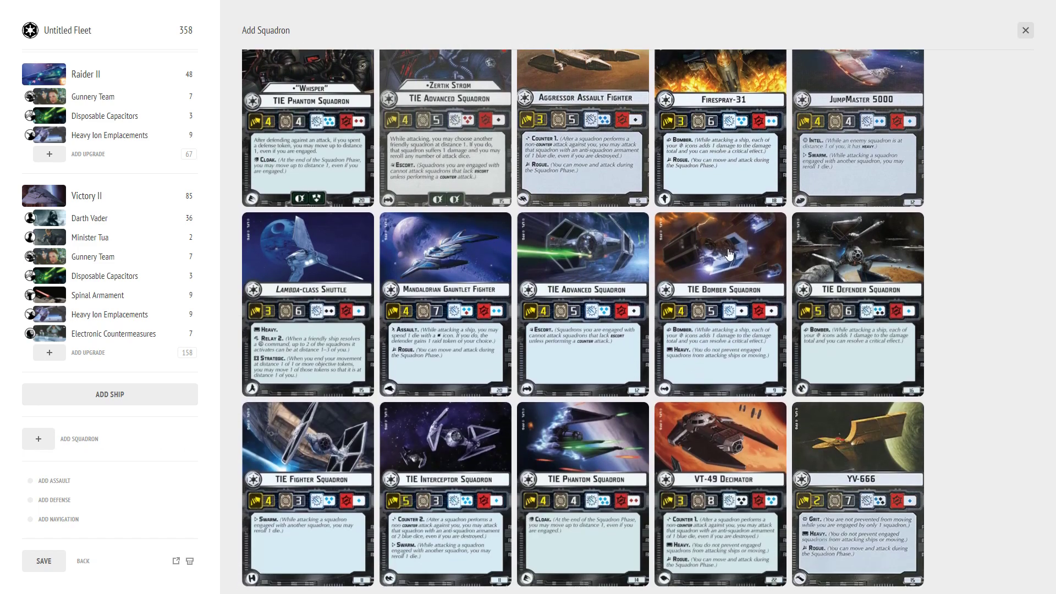
left_click(715, 275)
left_click(38, 464)
scroll(676, 424, "down", 7)
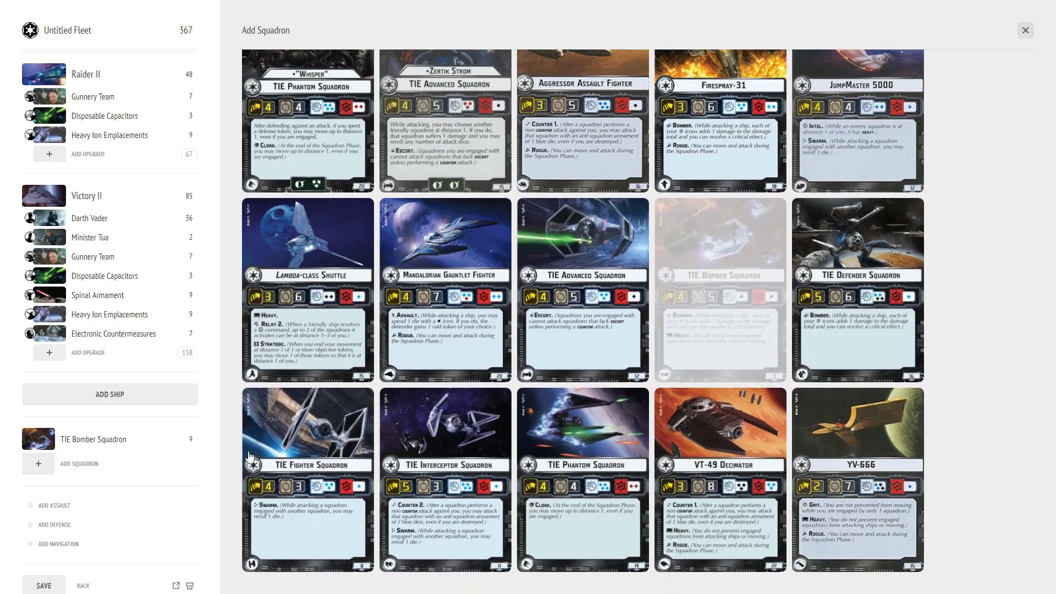
left_click(295, 462)
- Add the unique TIE Fighter squadron Mauler Mithel and increase the TIE Bomber Squadrons to two
left_click(36, 489)
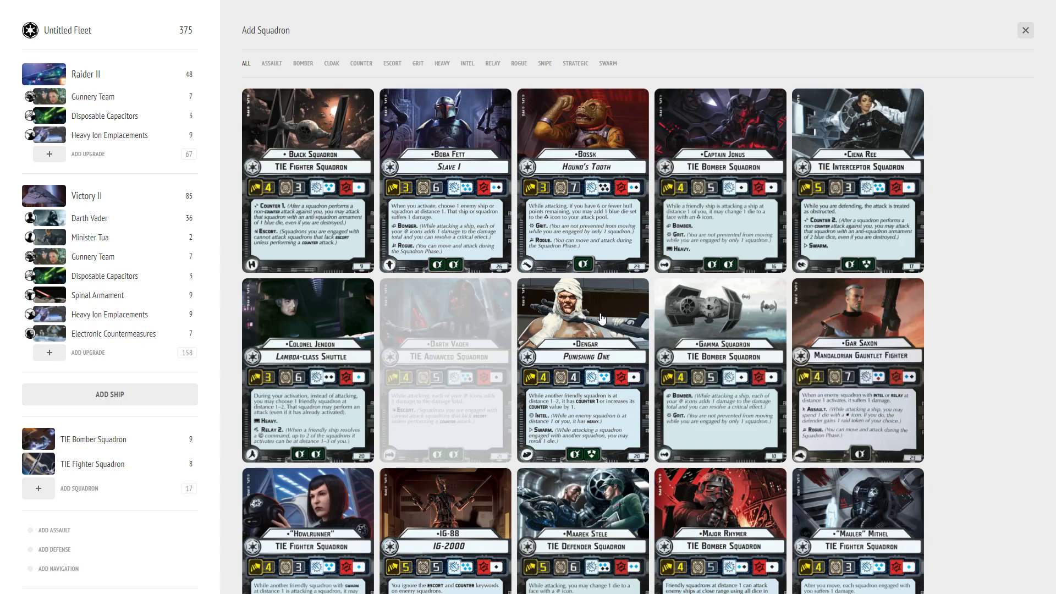
scroll(636, 309, "down", 3)
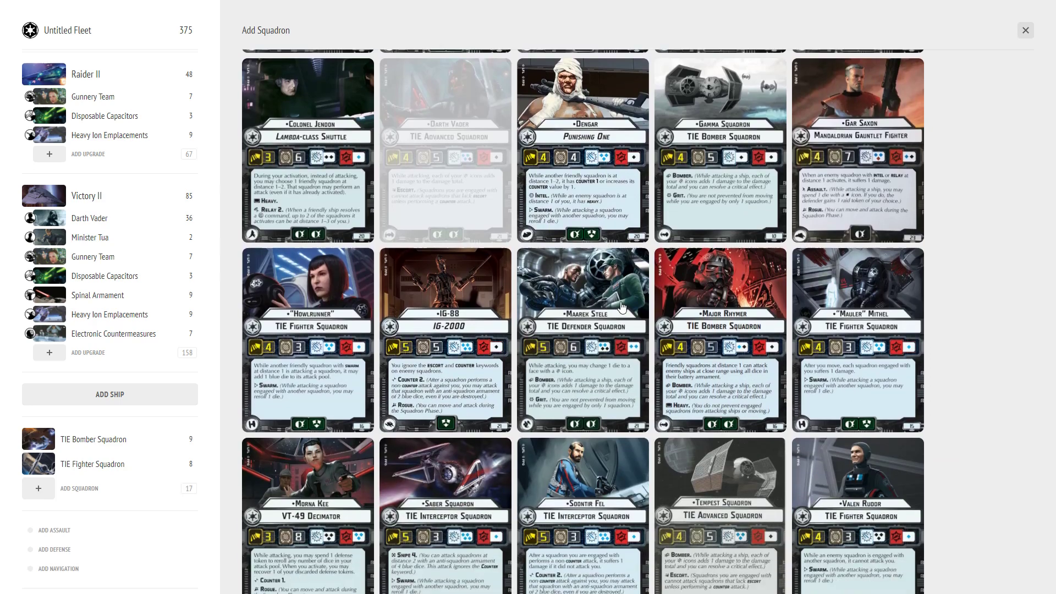
left_click(859, 310)
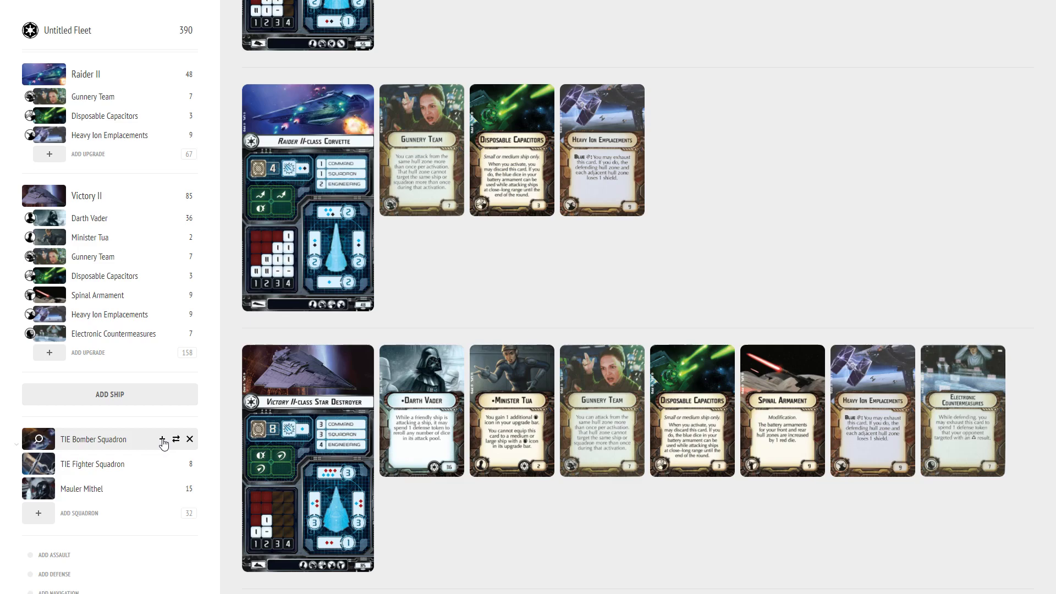
left_click(163, 441)
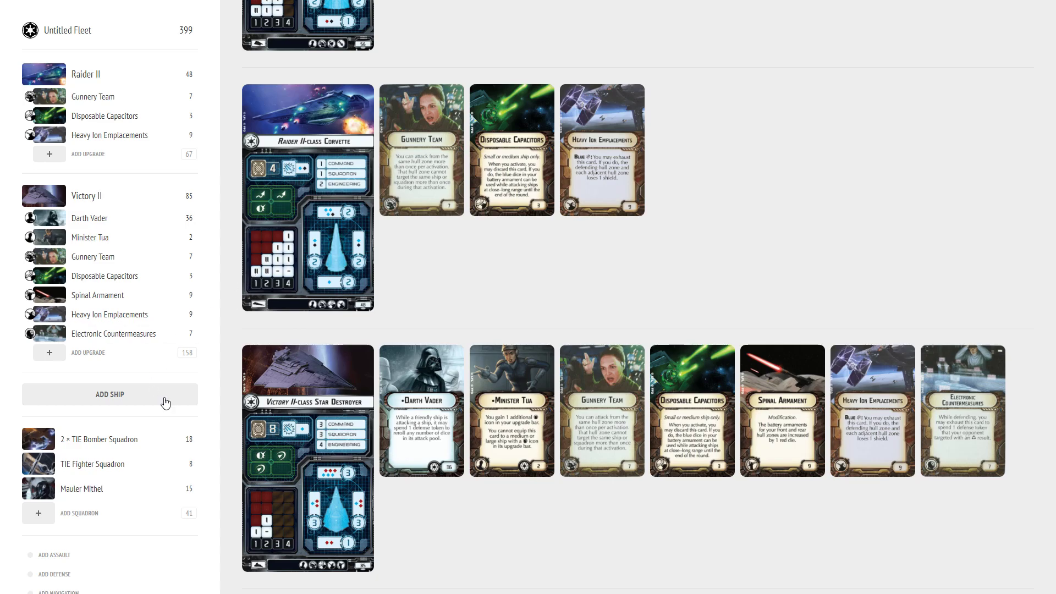
- Review the fleet's cards from the Arquitens Light Cruiser through the Victory II to the squadrons
mouse_move(39, 446)
scroll(247, 319, "up", 5)
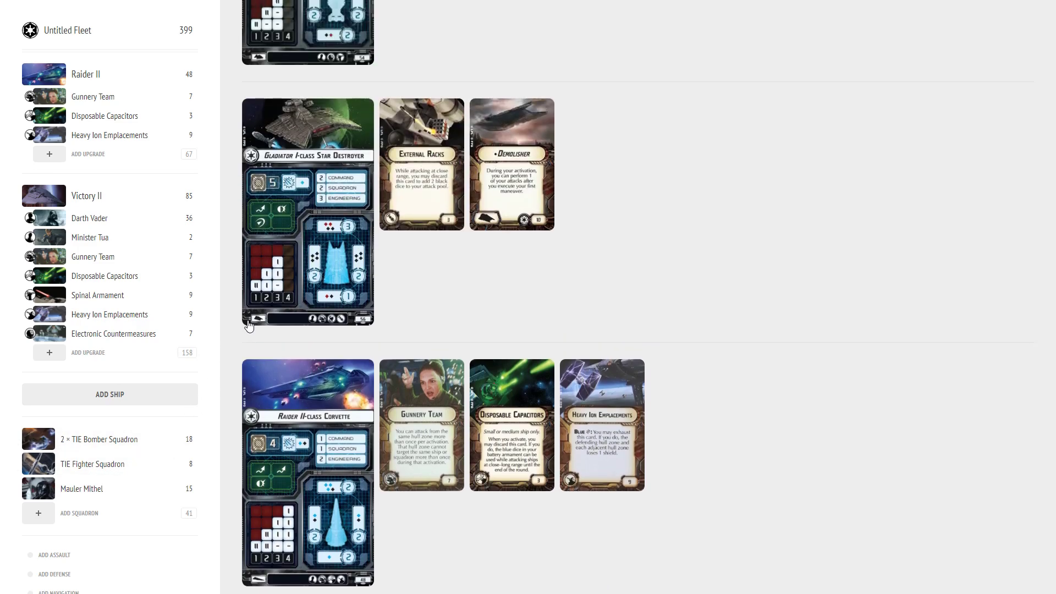
scroll(251, 325, "down", 1)
scroll(338, 75, "up", 4)
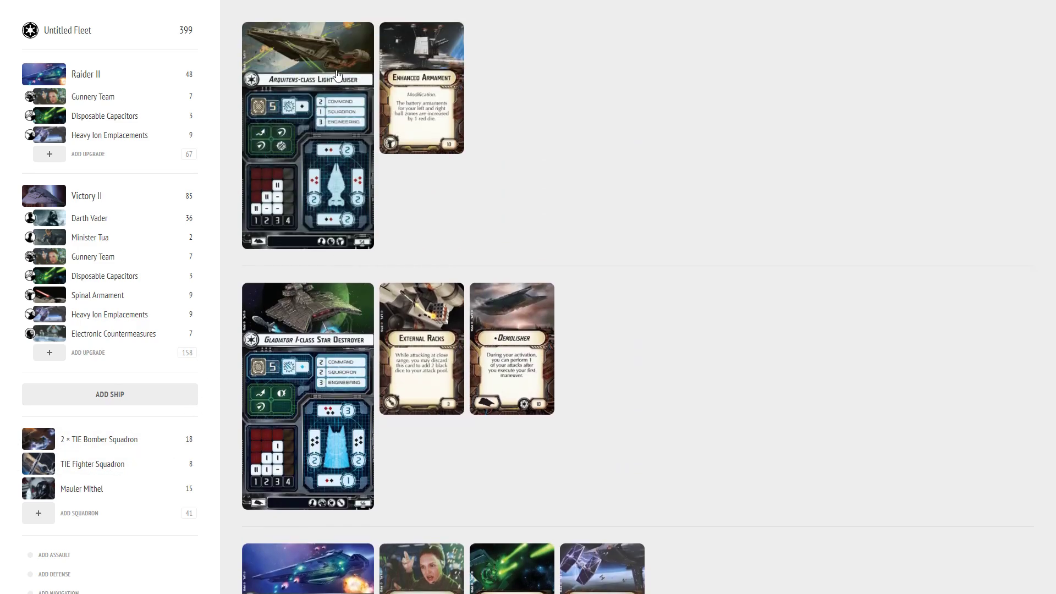
scroll(428, 286, "down", 8)
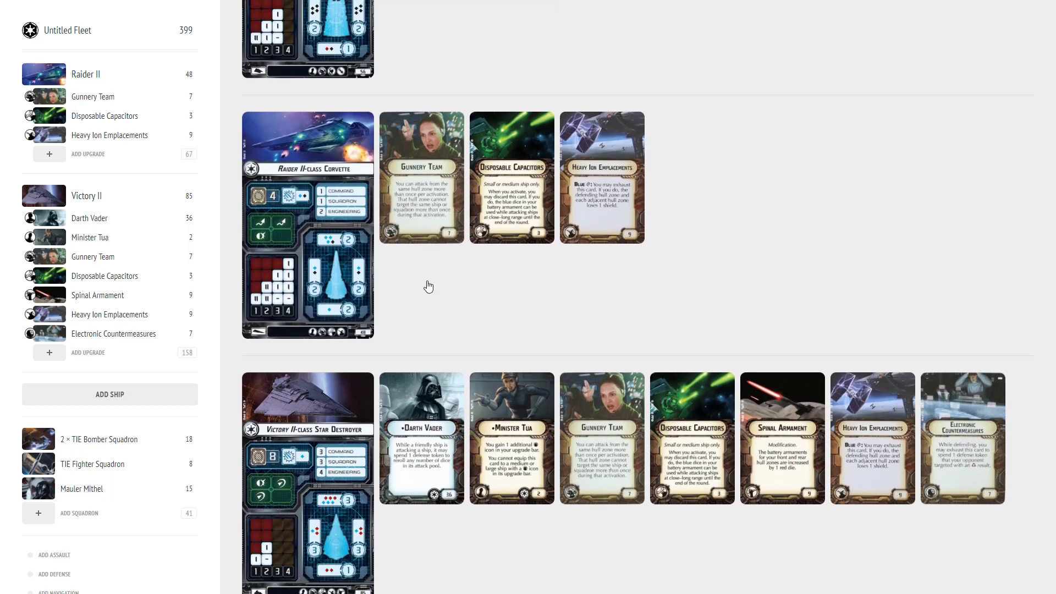
scroll(429, 286, "down", 3)
scroll(440, 325, "down", 1)
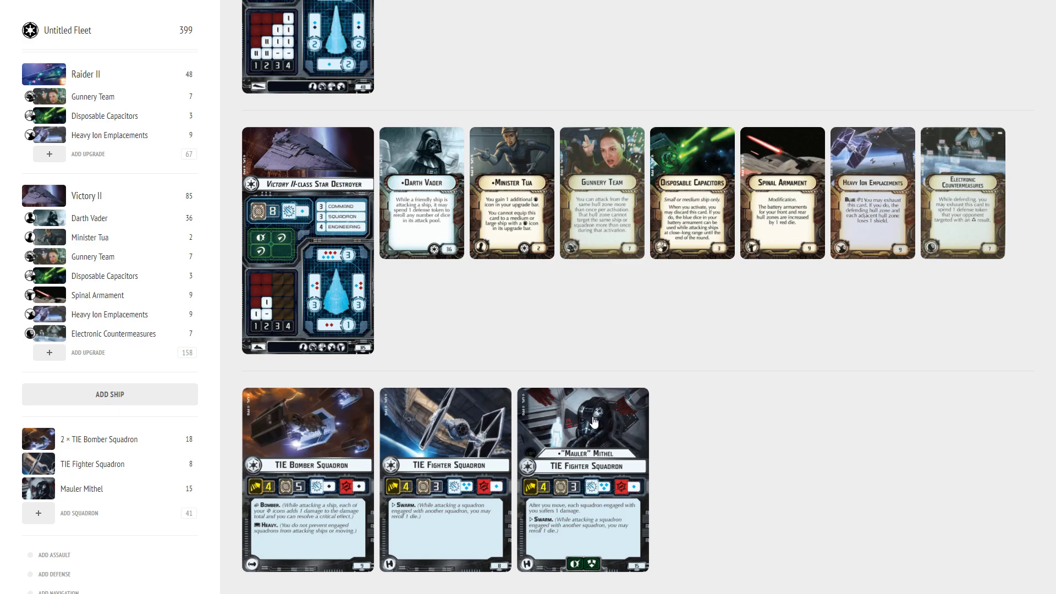
- Choose Station Assault as the fleet's assault objective
scroll(104, 495, "down", 3)
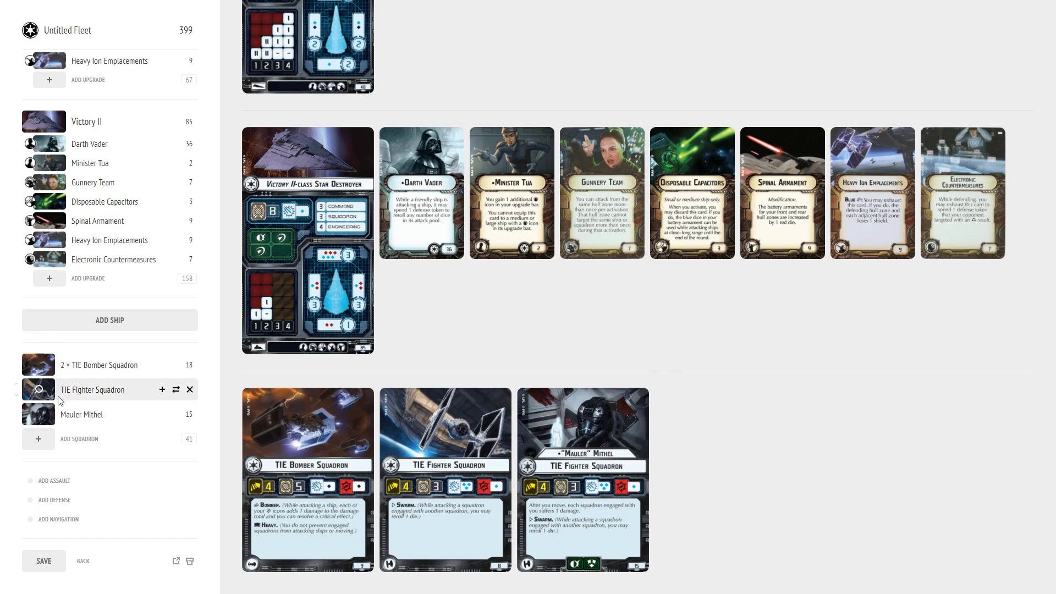
left_click(47, 487)
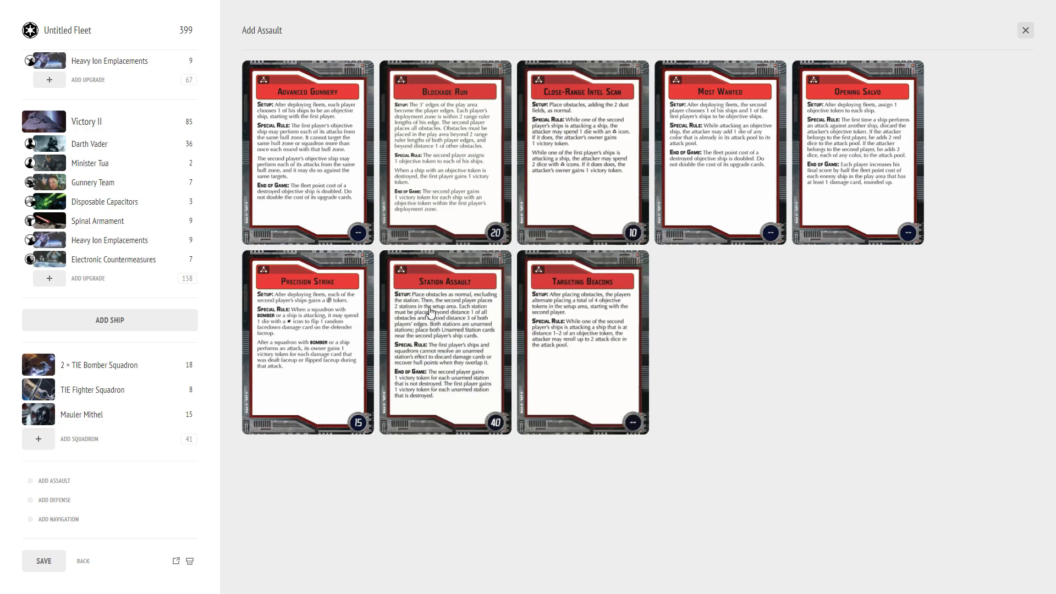
left_click(436, 332)
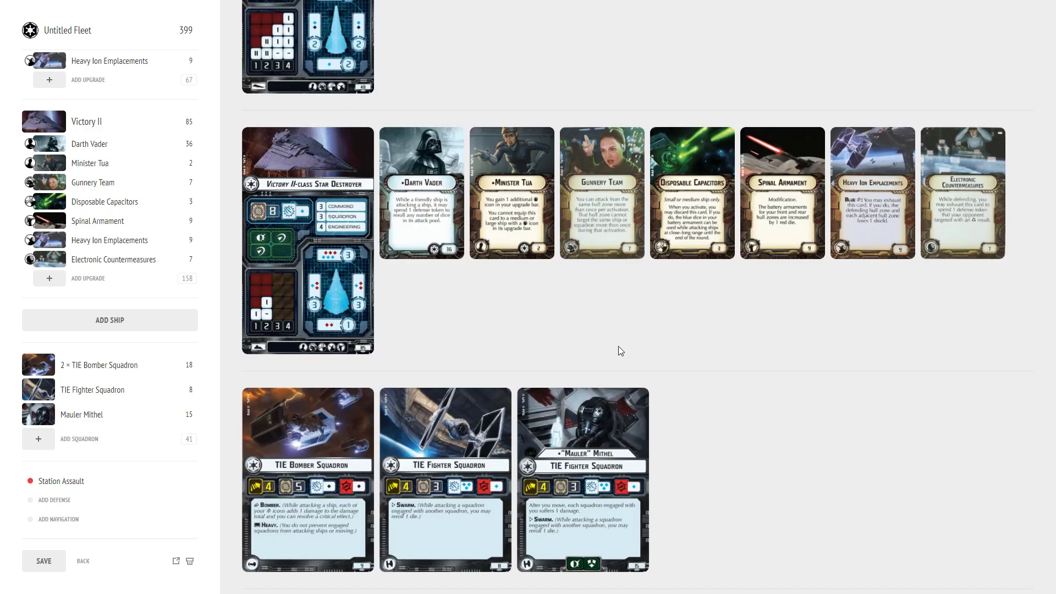
- Choose Planetary Ion Cannon as the defense objective and Solar Corona as the navigation objective
scroll(537, 383, "down", 4)
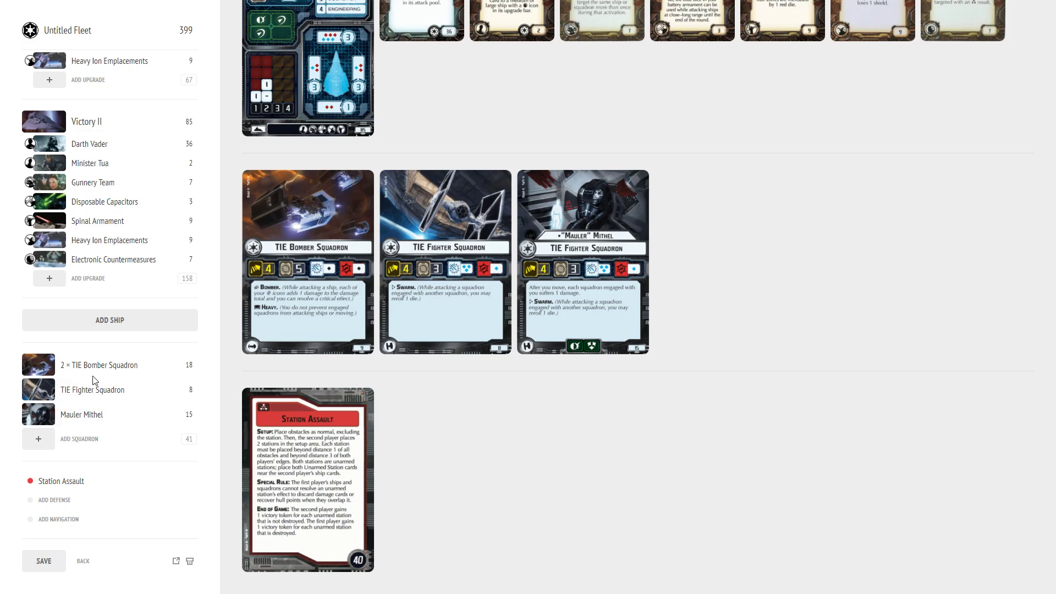
left_click(46, 500)
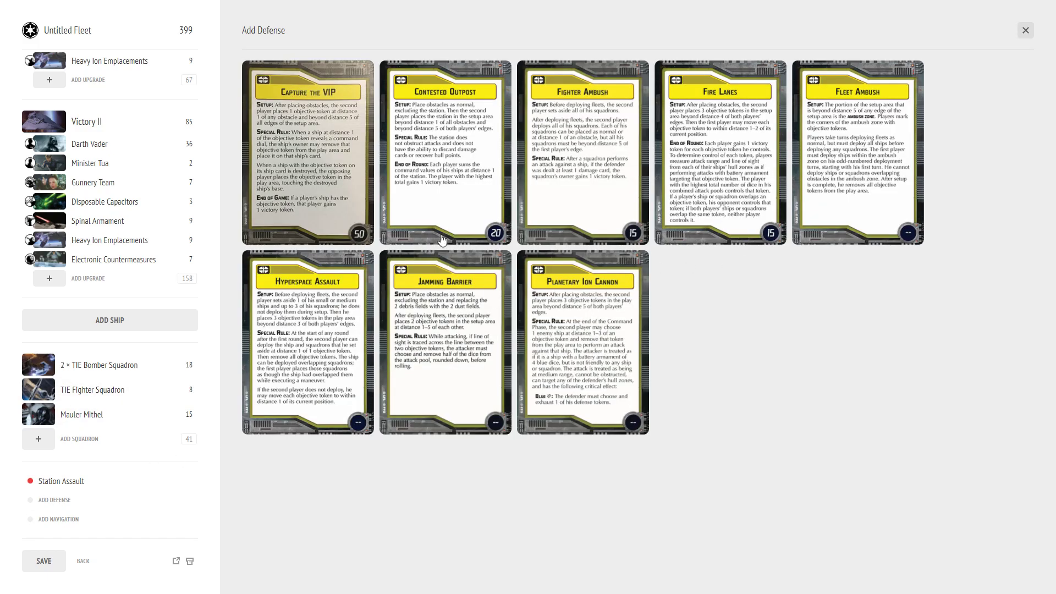
left_click(581, 309)
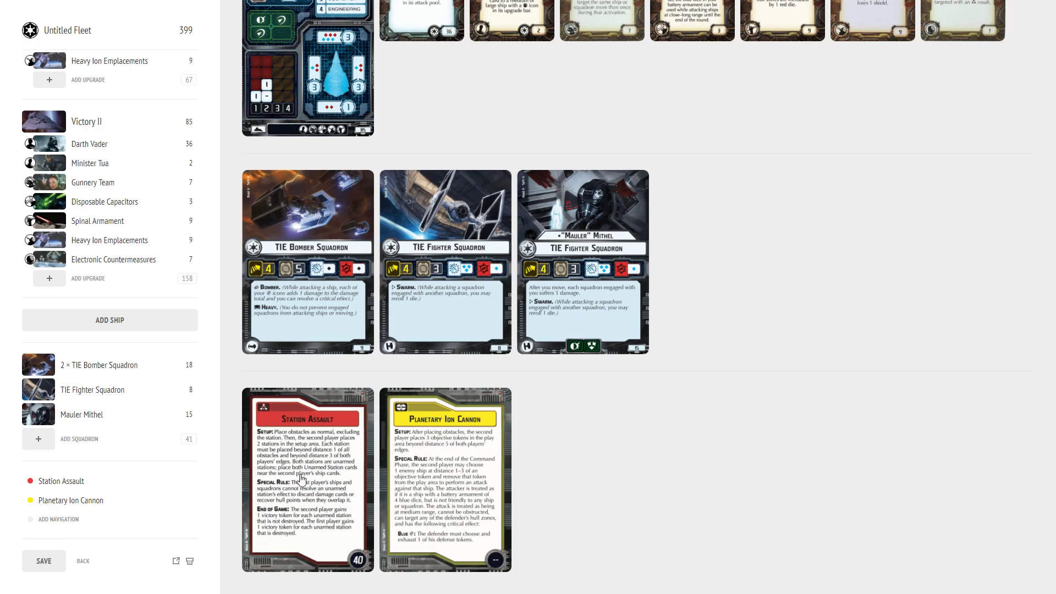
left_click(57, 520)
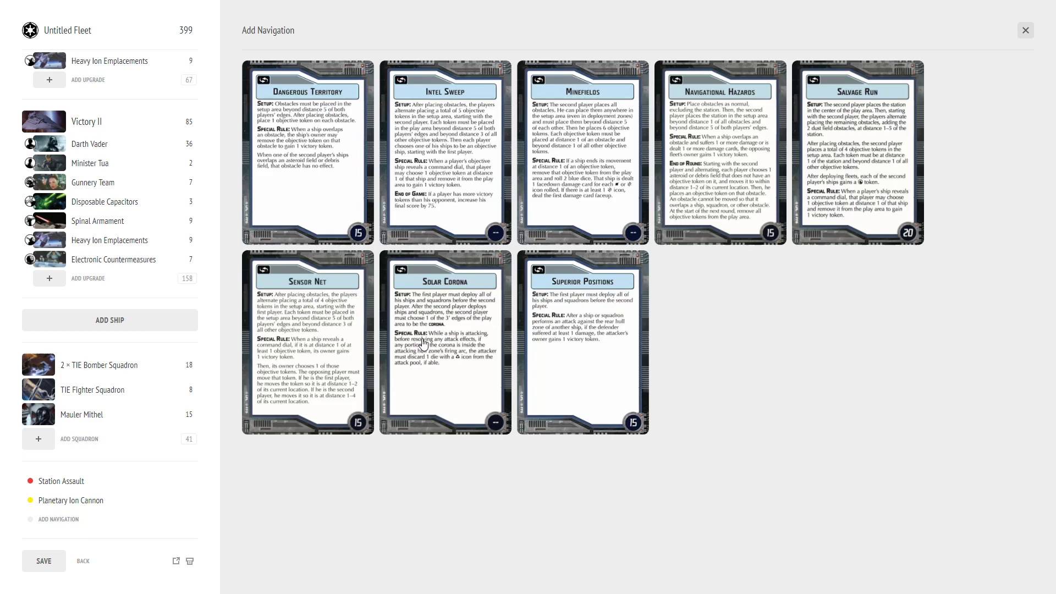
left_click(440, 299)
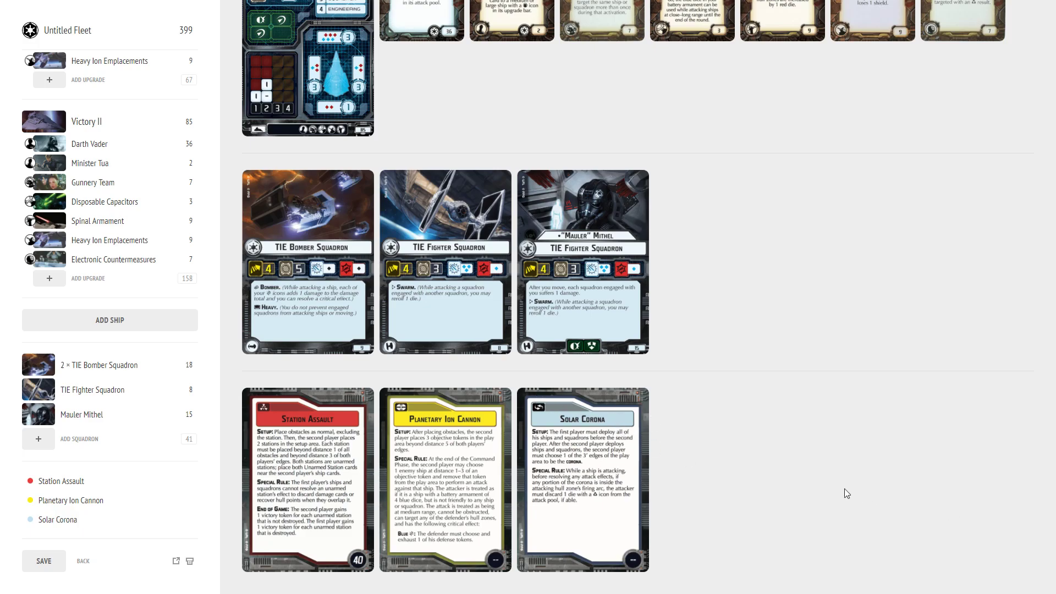
- Look over the finished fleet's cards and open the print preview of the fleet list
scroll(690, 415, "up", 10)
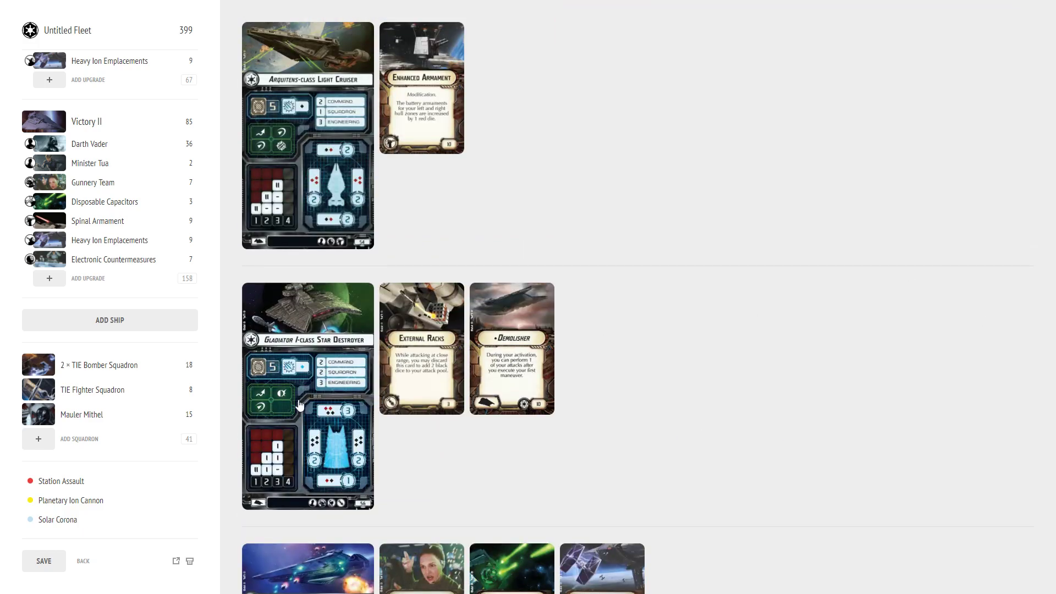
left_click(190, 562)
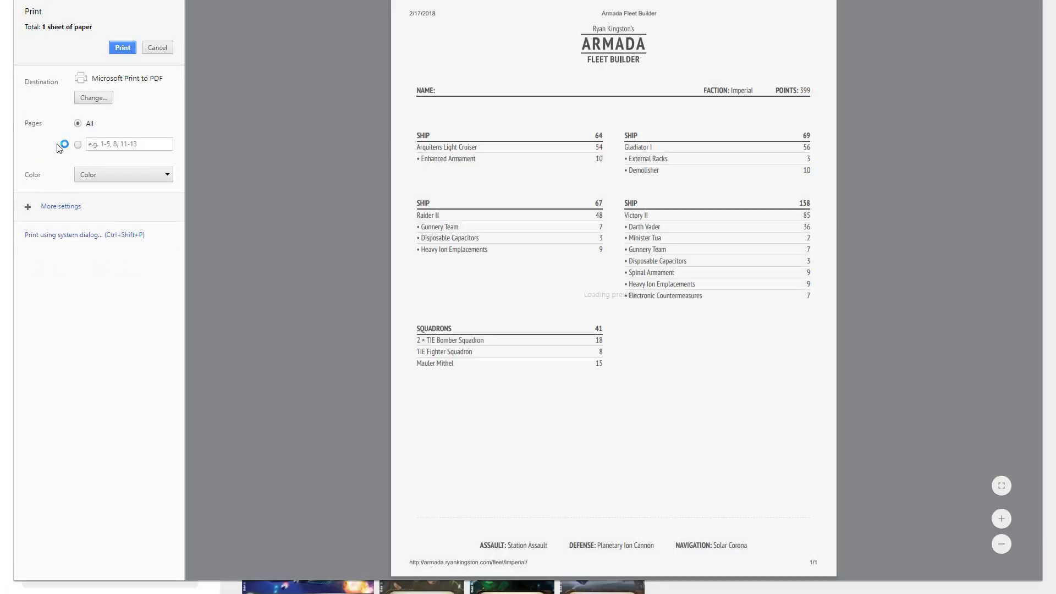